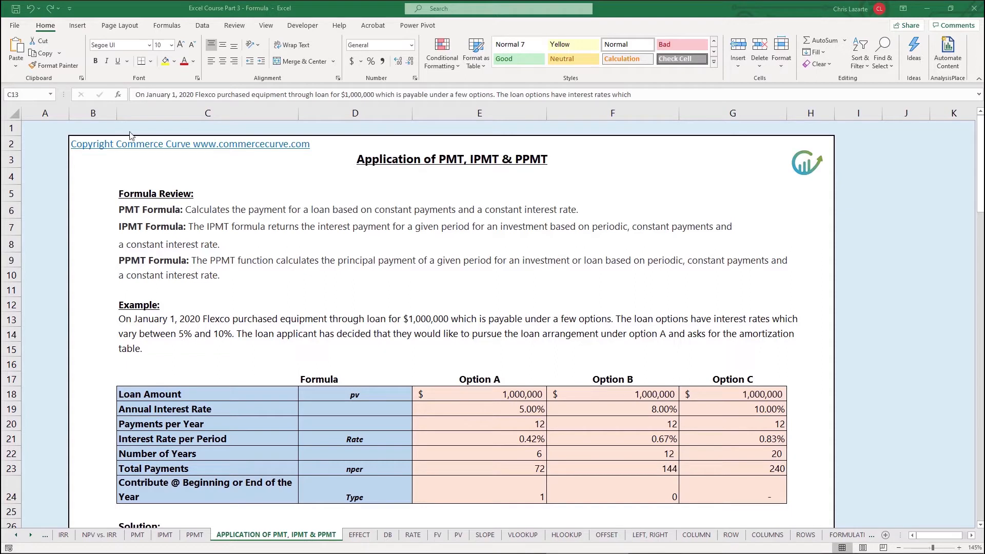
- Examine the Flexco loan example and the number of years entered for Options A and B
left_click(365, 330)
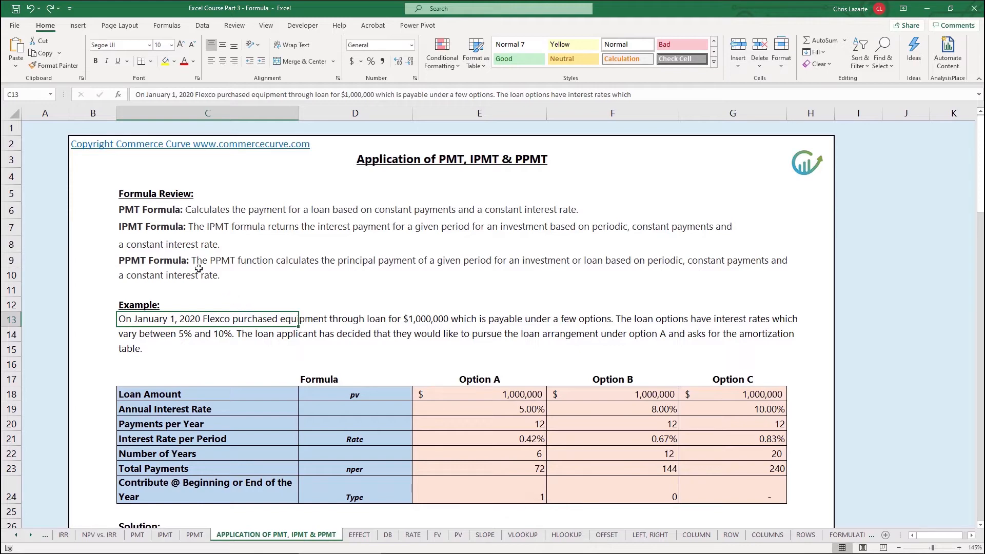
scroll(400, 307, "down", 5)
left_click(538, 217)
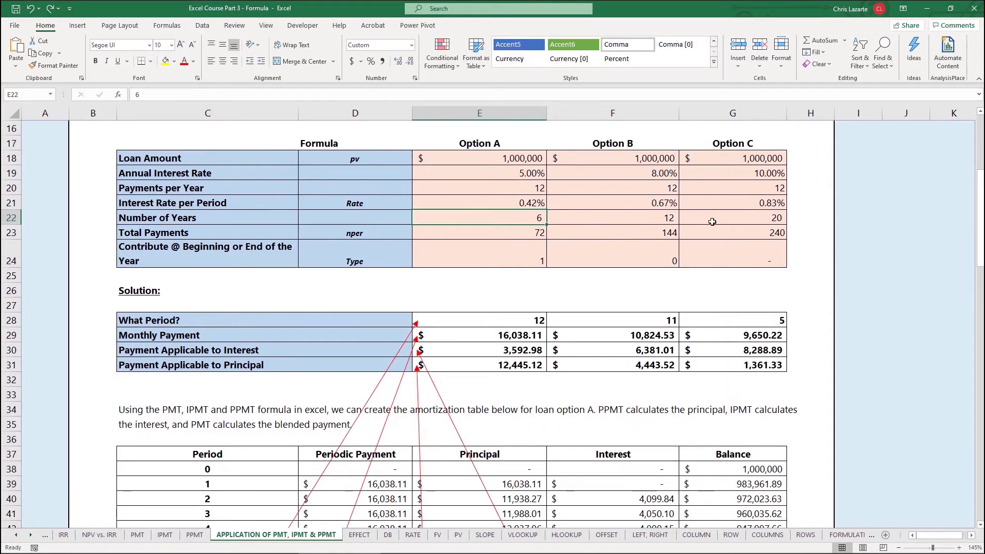
left_click(661, 217)
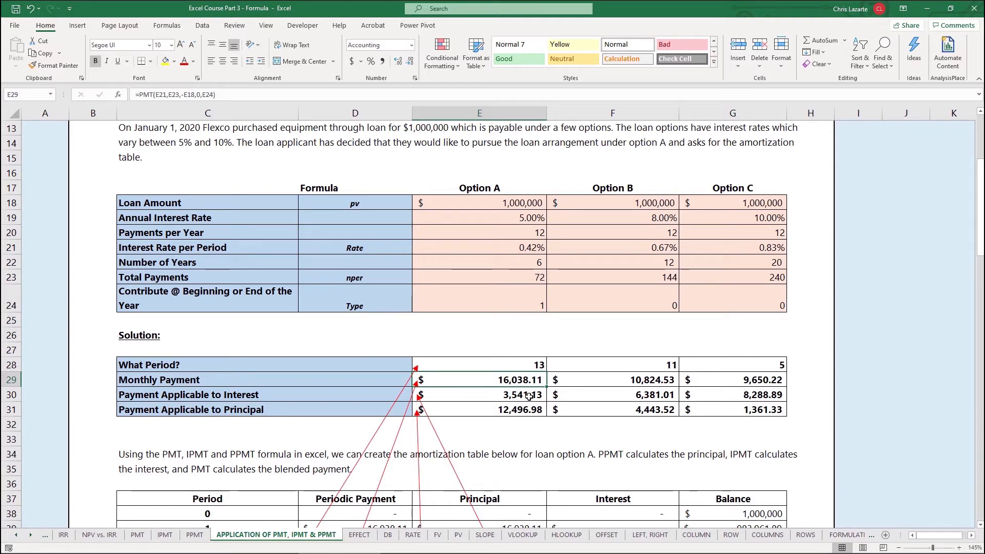
- Undo the last change to Option A's period and compare the solution with the amortization table
key("ctrl+z")
scroll(466, 306, "down", 2)
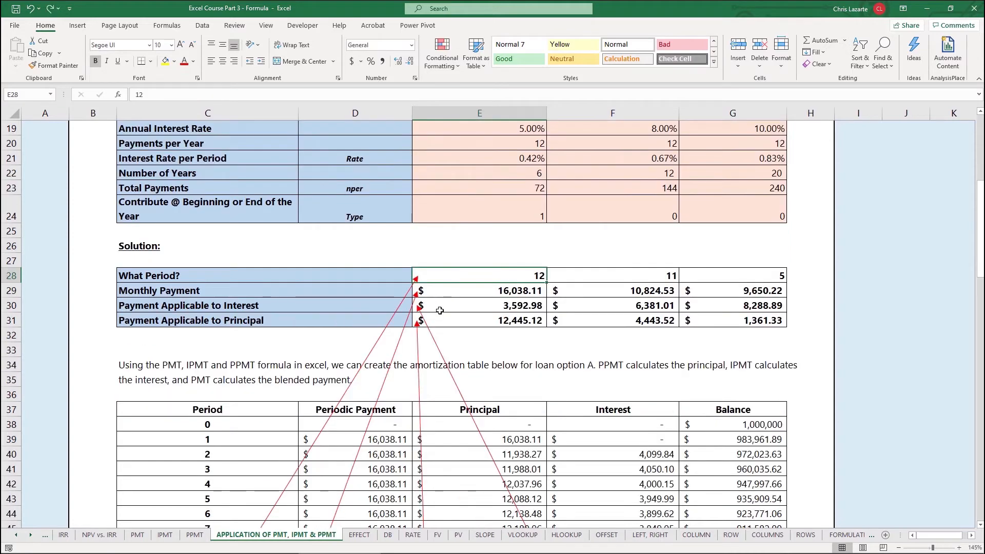
scroll(485, 304, "down", 2)
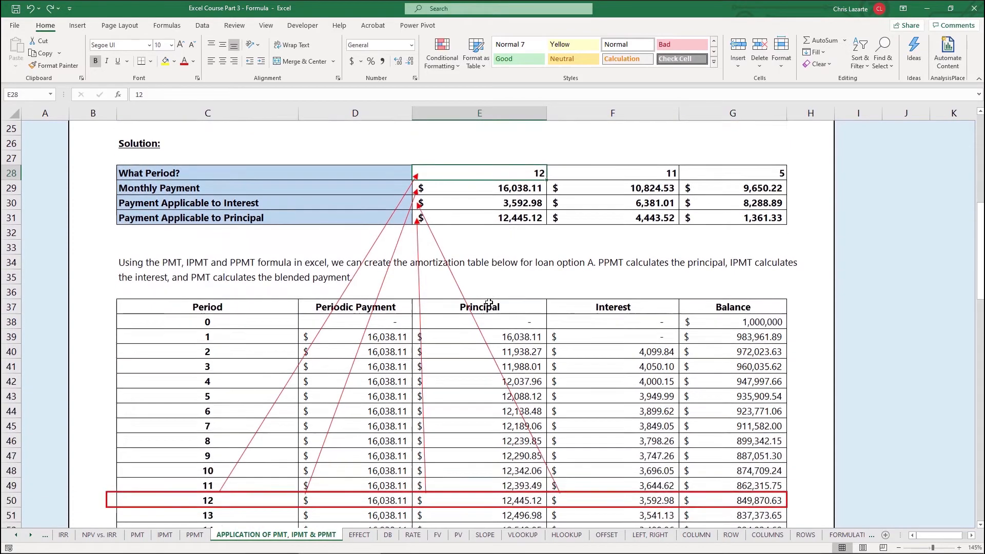
scroll(488, 303, "up", 1)
- Inspect the rate, present value, future value and type arguments of Option A's Monthly Payment PMT formula in E29
key("Down")
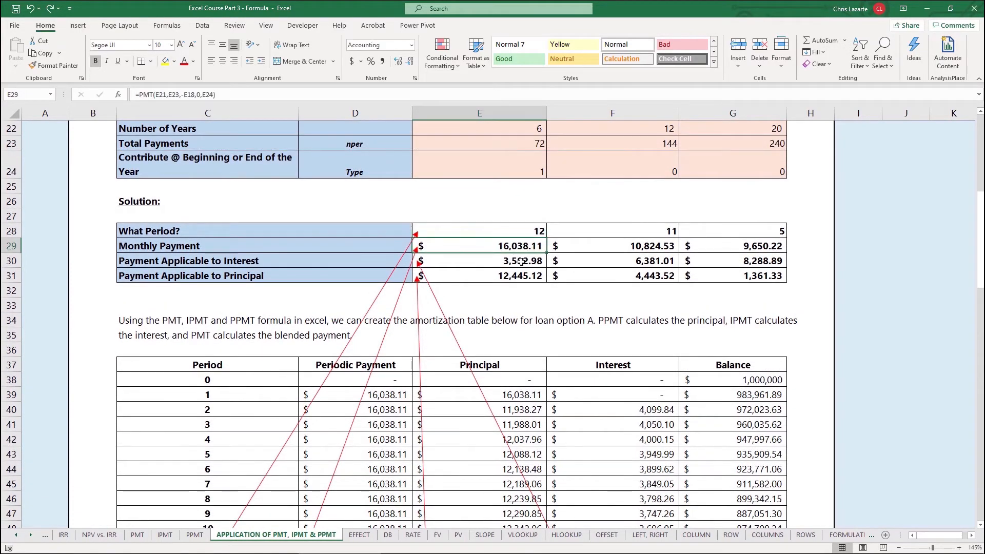
scroll(546, 337, "up", 1)
key("F2")
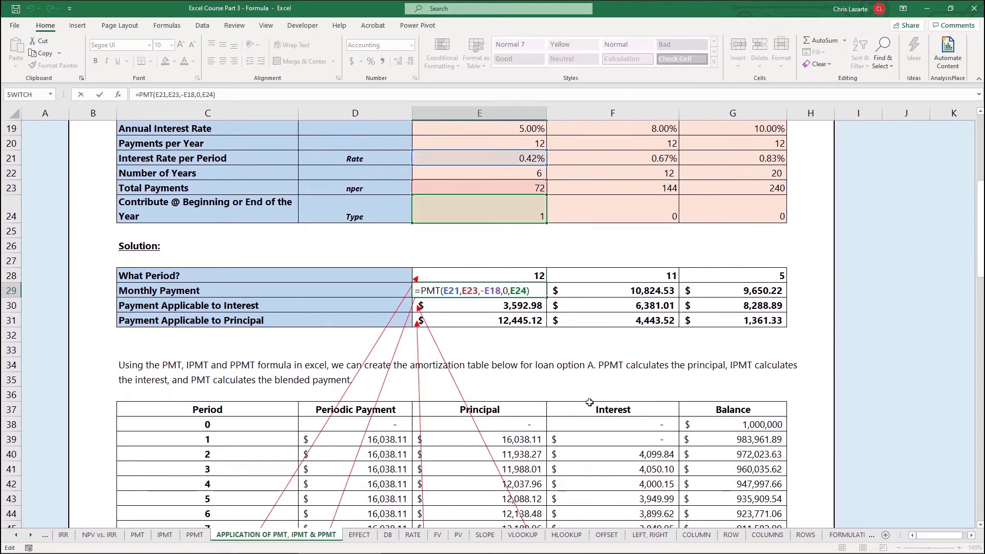
scroll(588, 403, "up", 1)
scroll(590, 396, "up", 1)
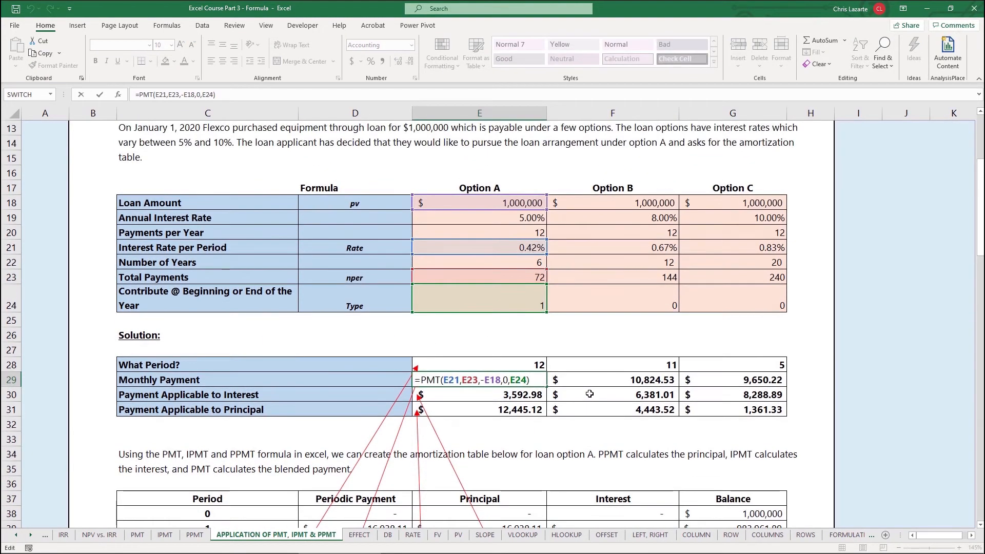
left_click(443, 380)
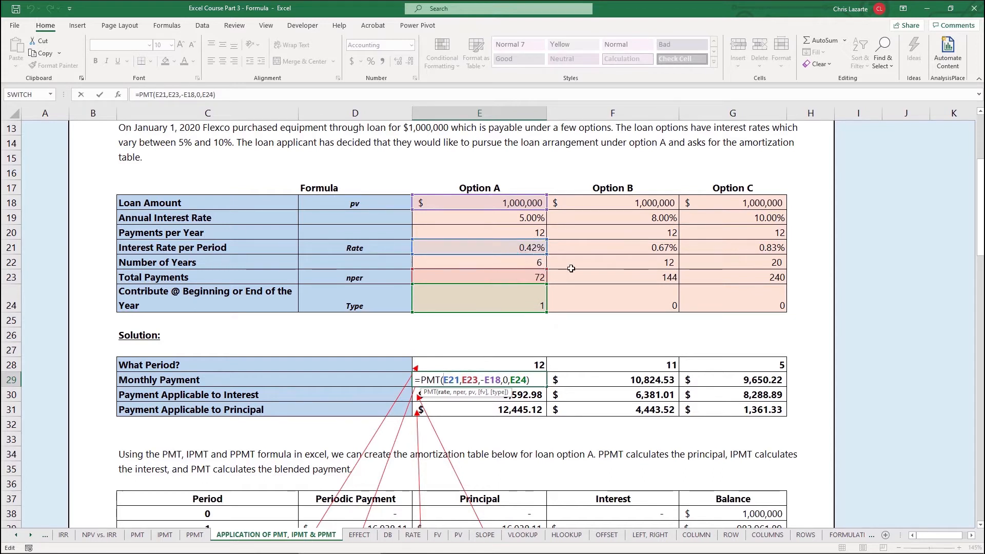
left_click(467, 380)
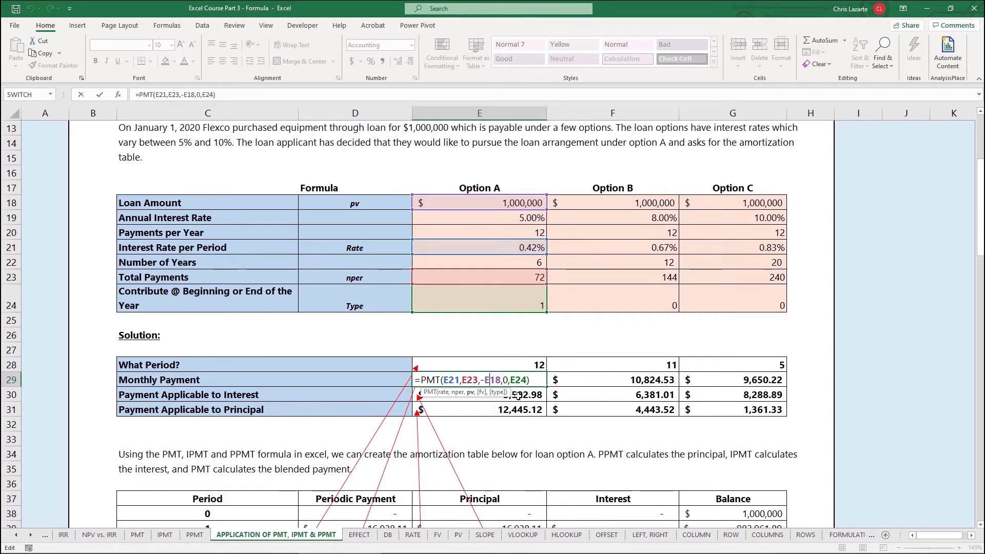
left_click(508, 381)
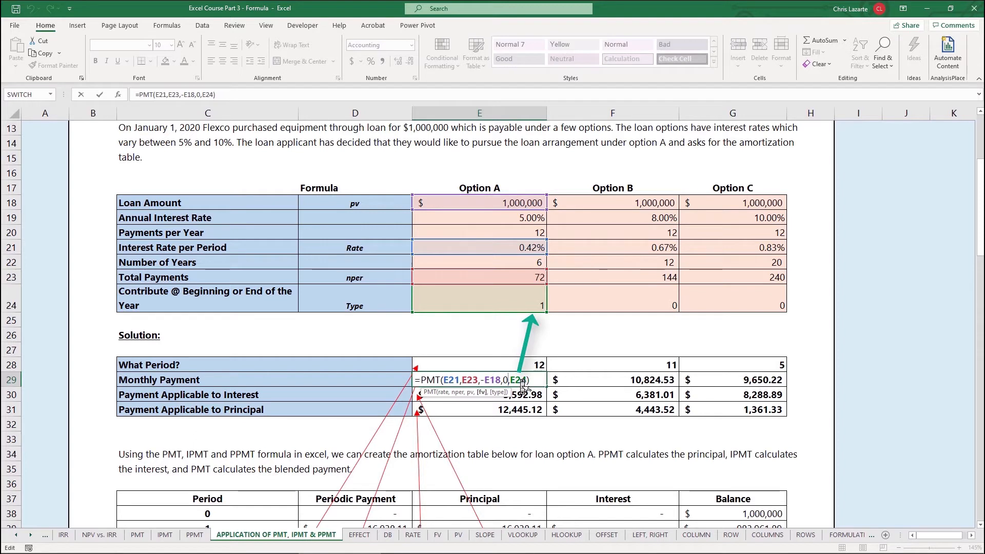
left_click(522, 382)
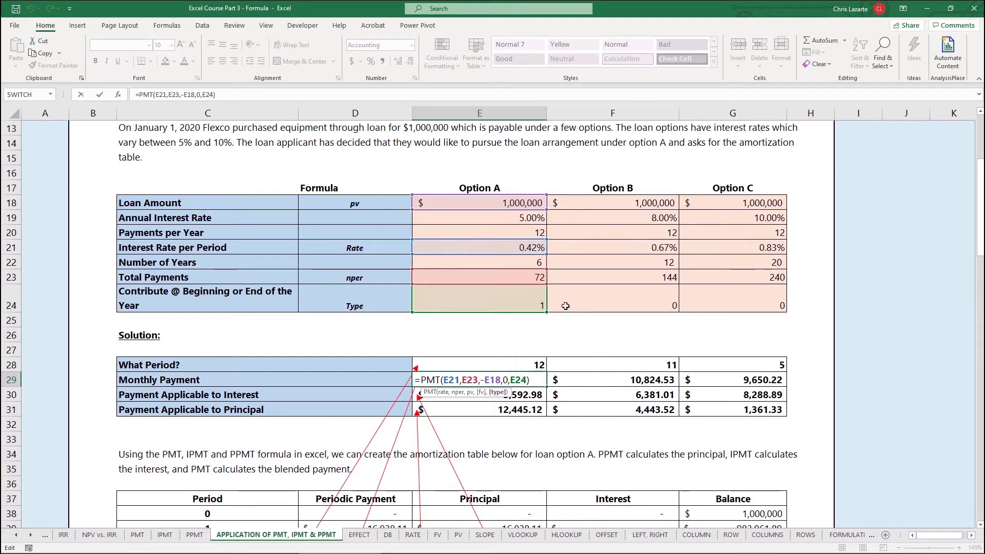
key("Return")
- Inspect the rate, period and number-of-payments arguments of Option A's IPMT formula in E30
key("F2")
left_click(431, 395)
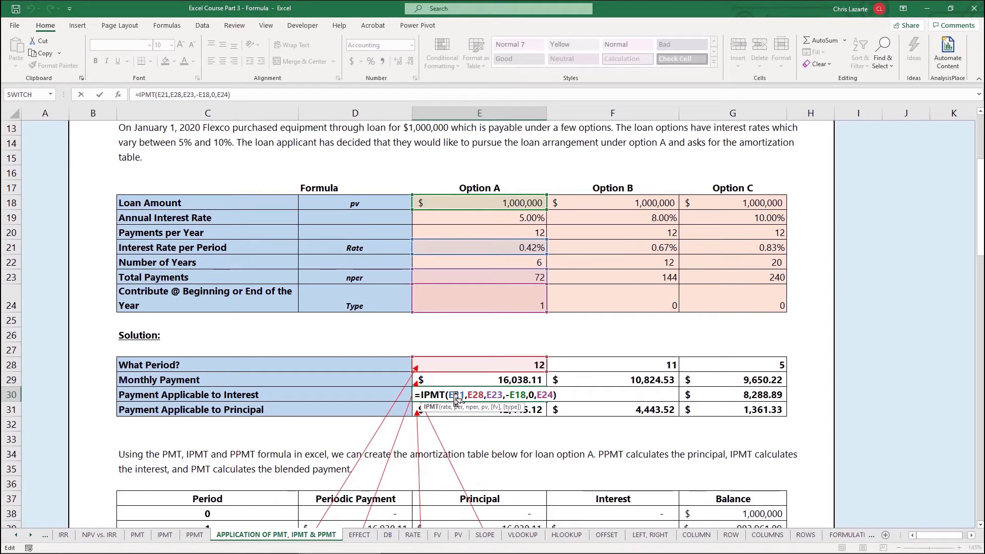
left_click(457, 397)
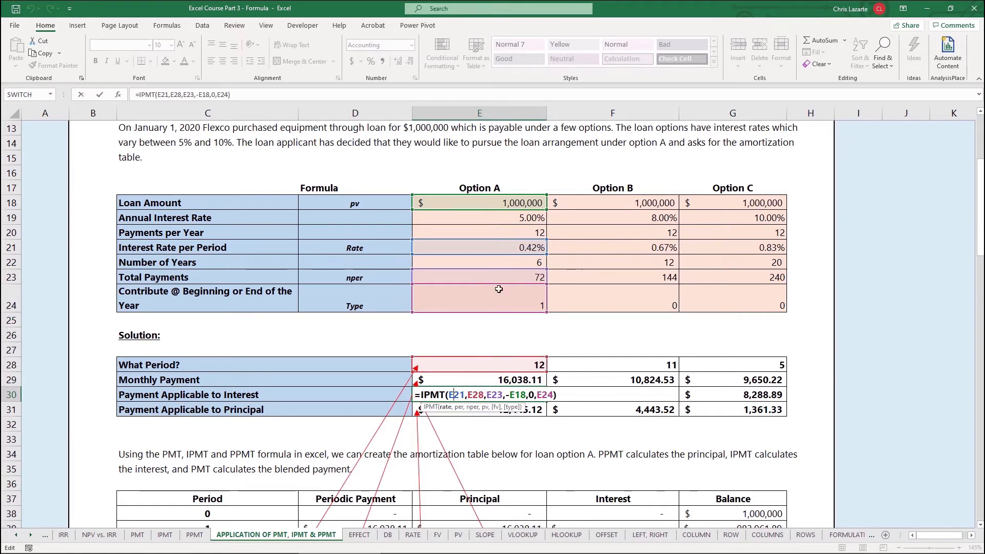
left_click(484, 397)
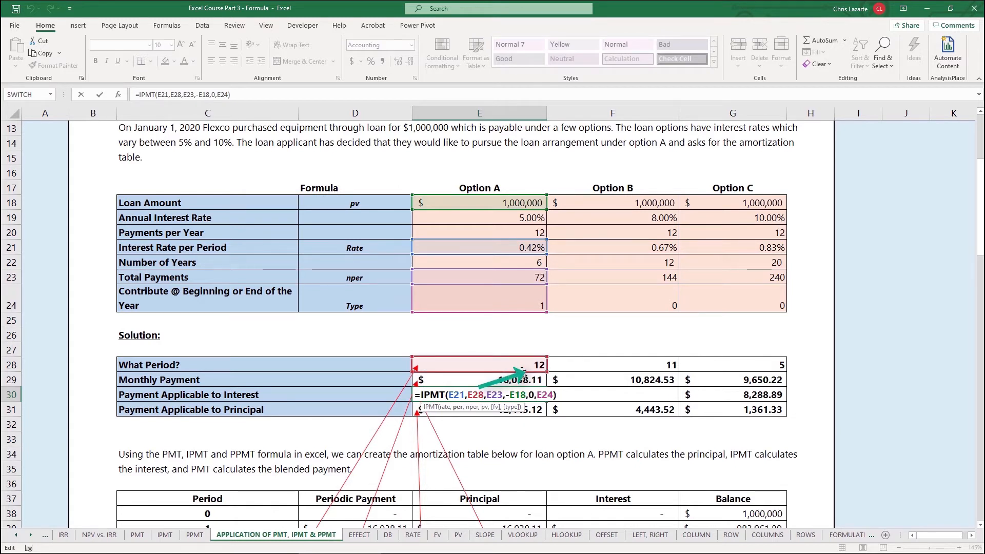
left_click(499, 396)
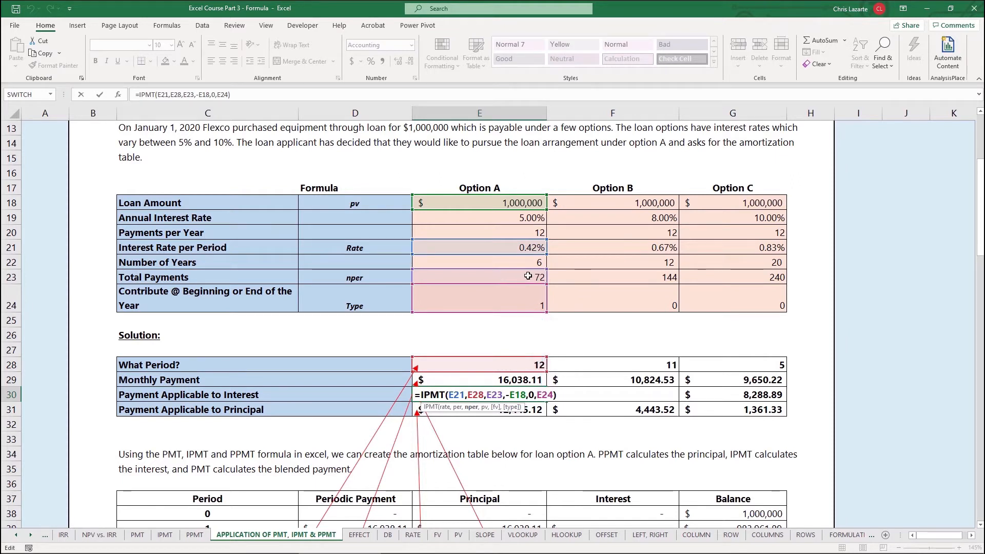
key("Return")
- Inspect each argument of Option A's PPMT formula for Payment Applicable to Principal in E31, from rate through type
key("F2")
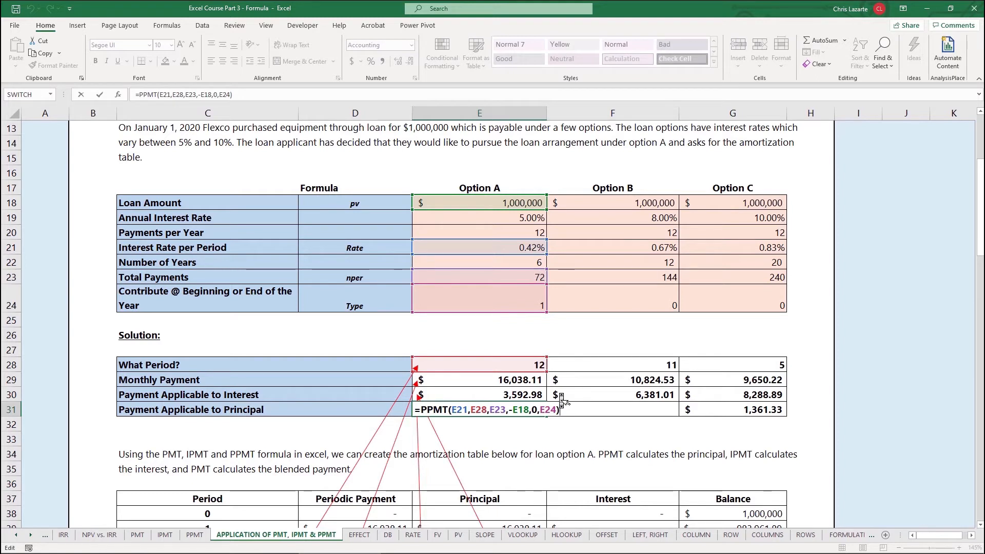
left_click(478, 412)
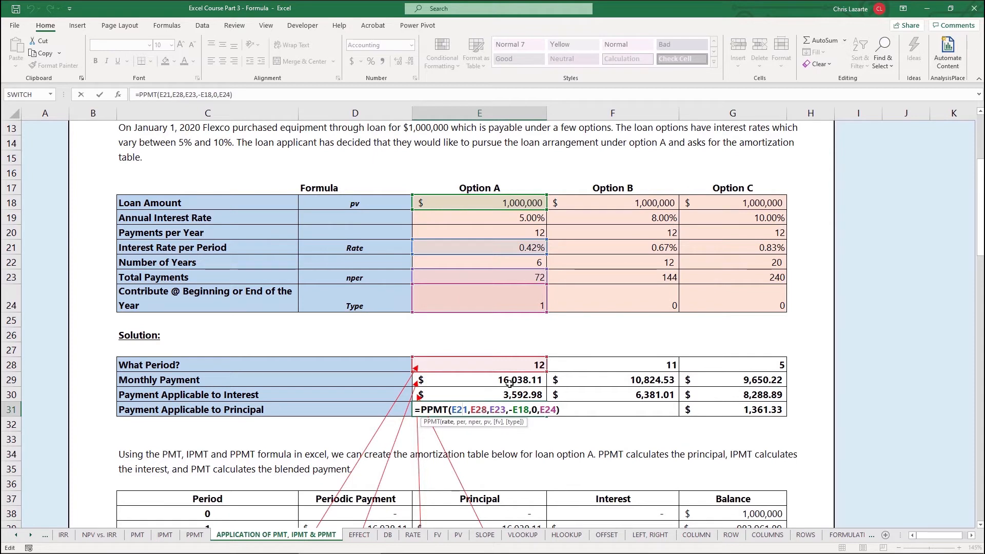
left_click(488, 409)
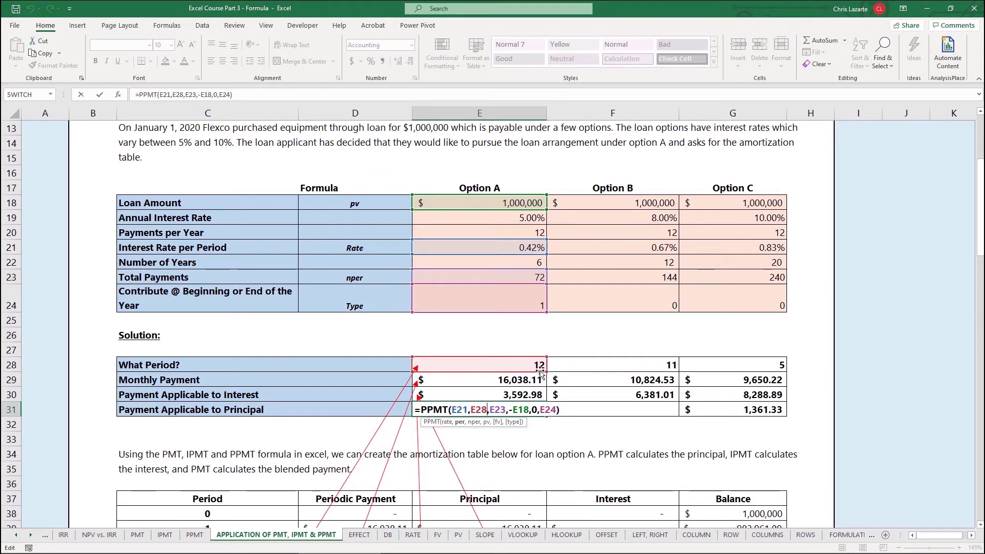
left_click(505, 413)
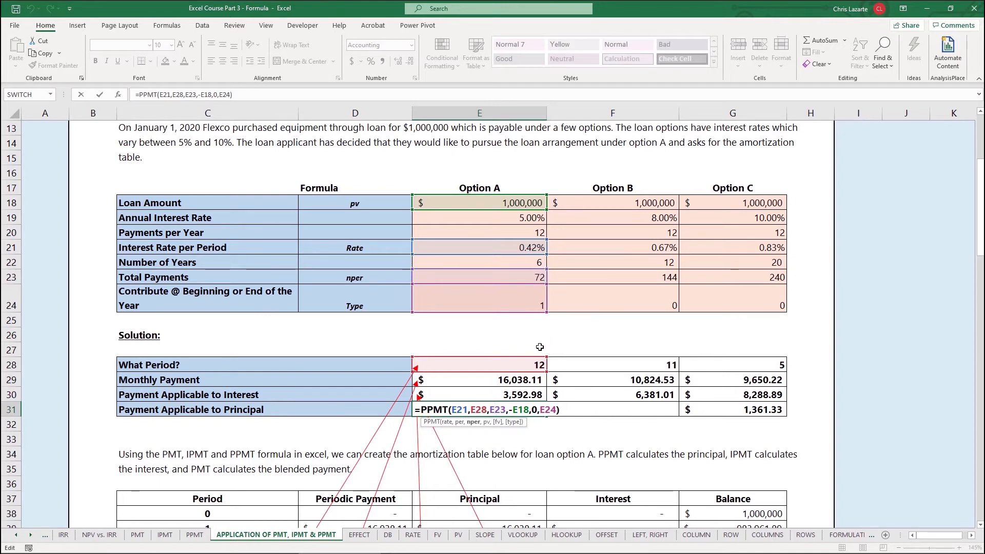
left_click(525, 413)
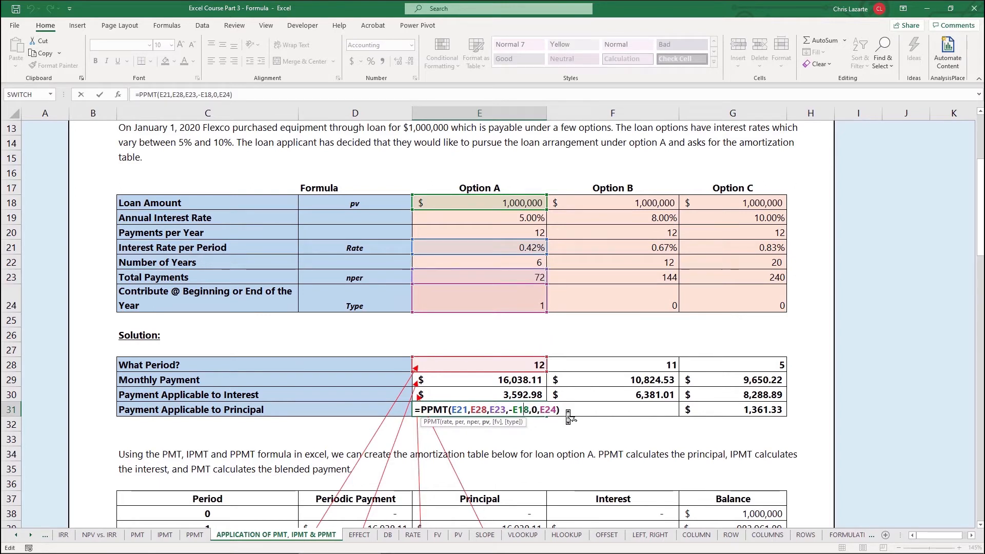
left_click(535, 413)
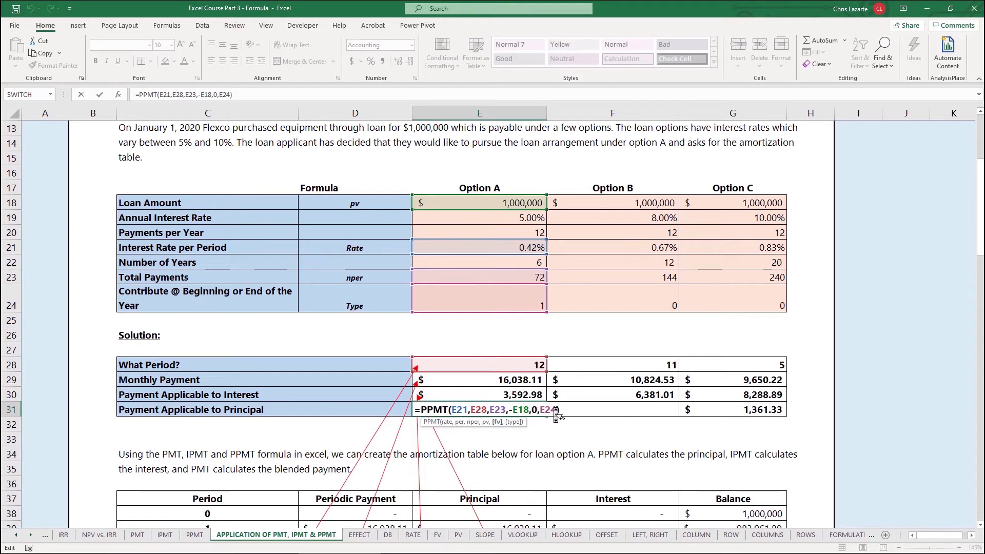
left_click(559, 413)
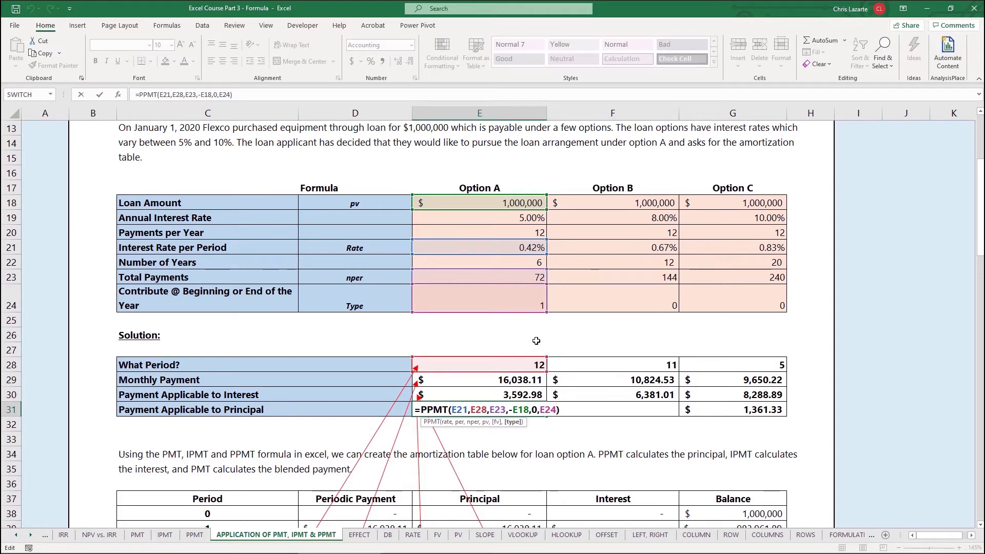
key("Return")
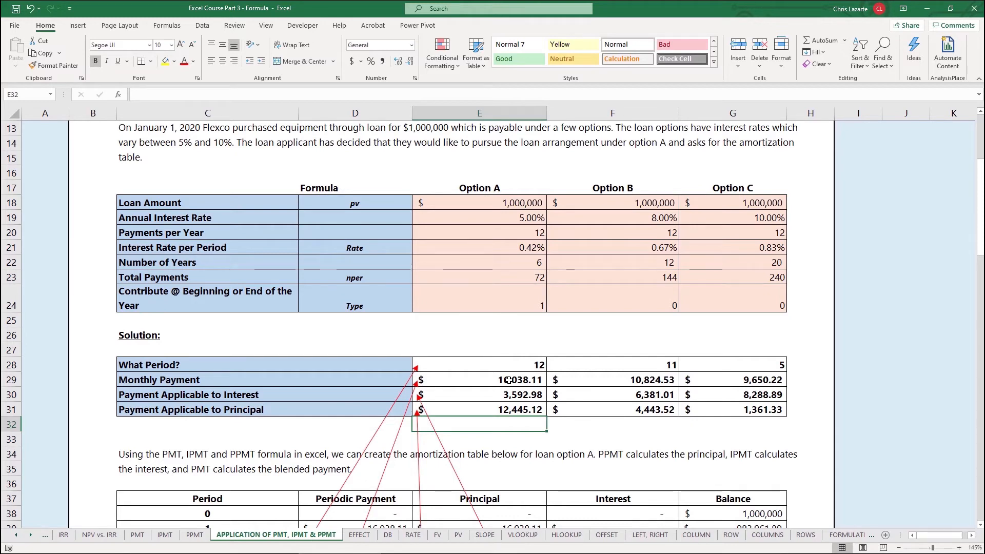
- Compare Option A's period, payment, interest and principal in the solution with the period 12 row of the amortization table
scroll(508, 380, "down", 3)
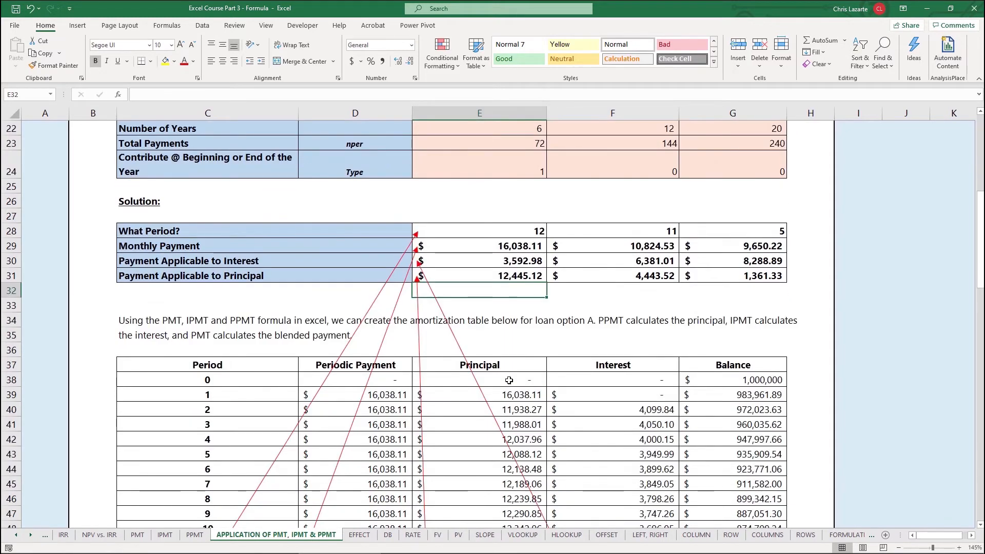
scroll(508, 380, "down", 4)
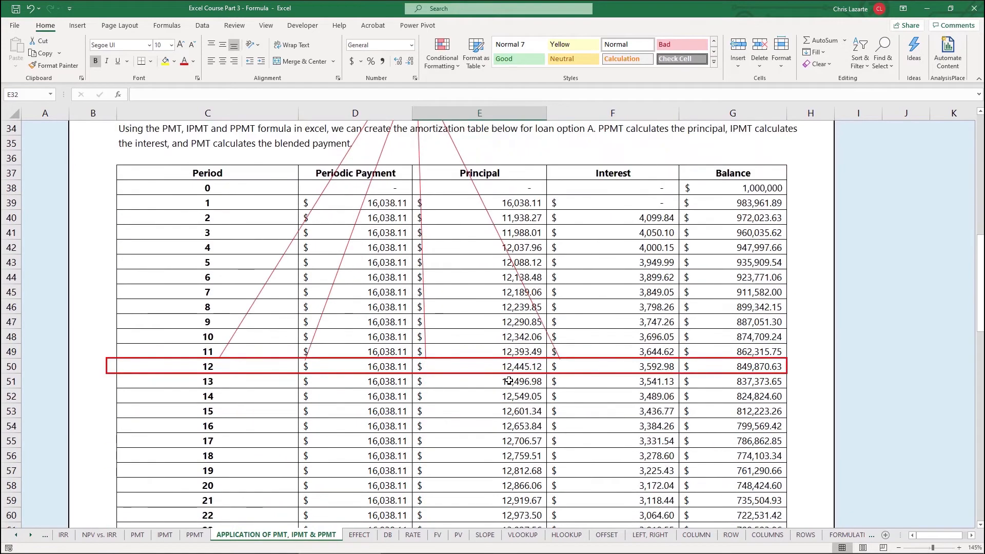
scroll(508, 380, "up", 4)
scroll(509, 381, "down", 1)
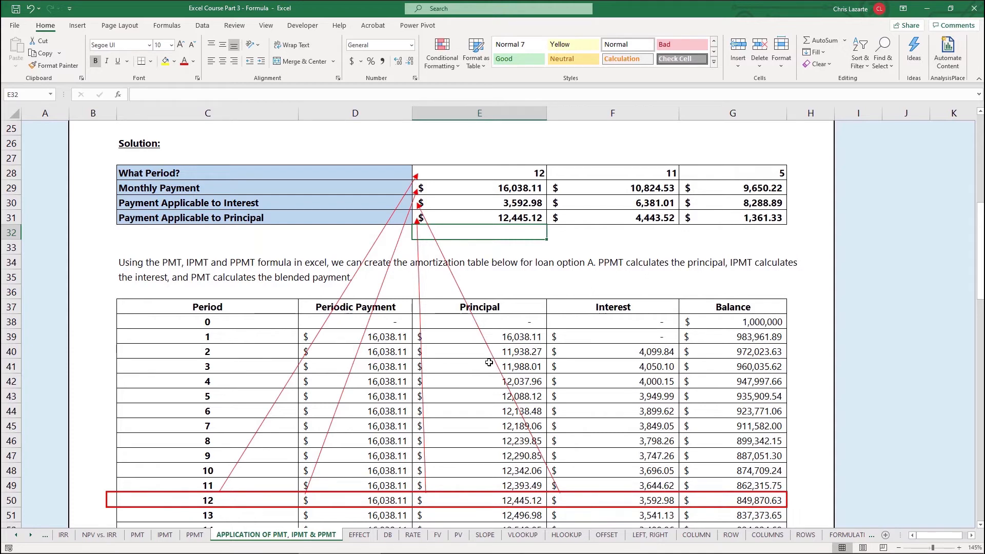
scroll(489, 362, "up", 4)
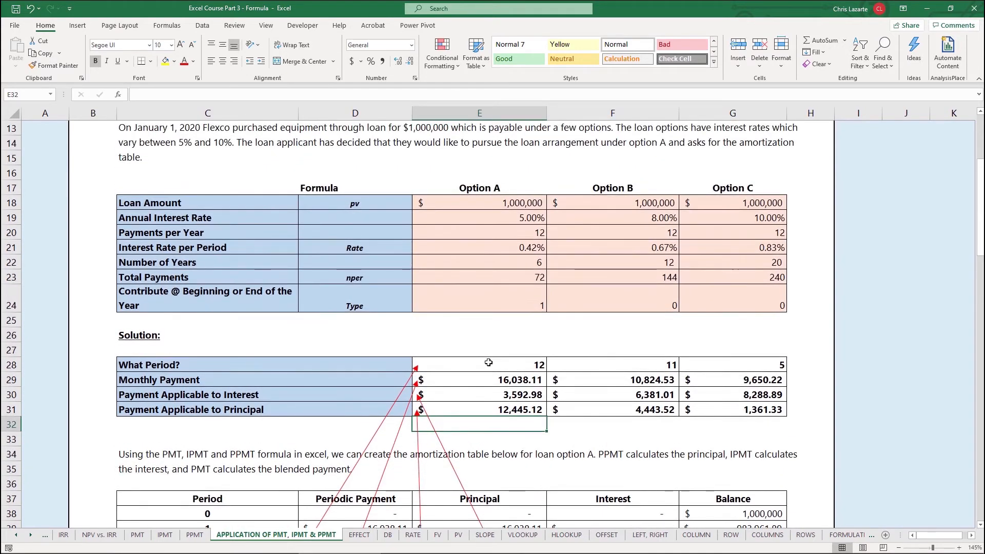
left_click(489, 362)
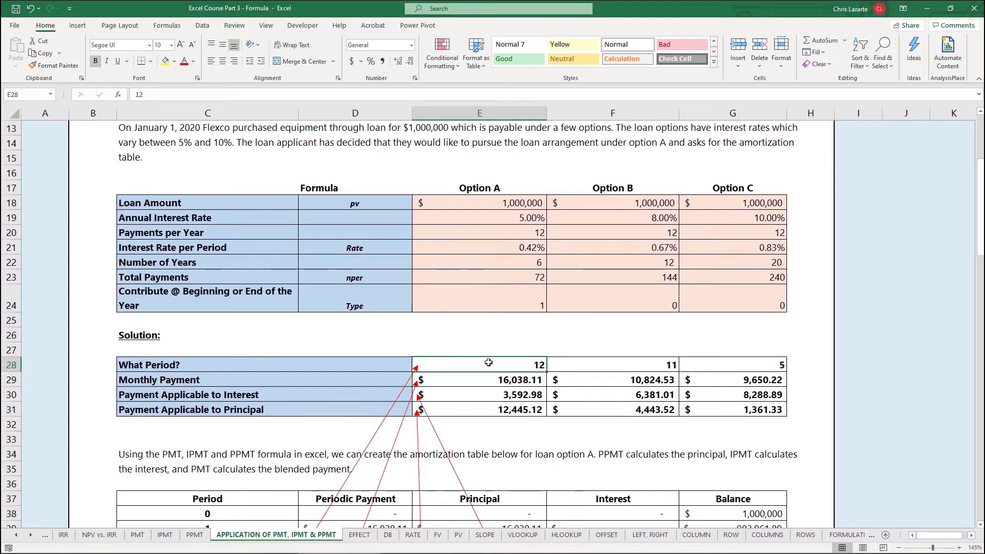
scroll(507, 382, "down", 2)
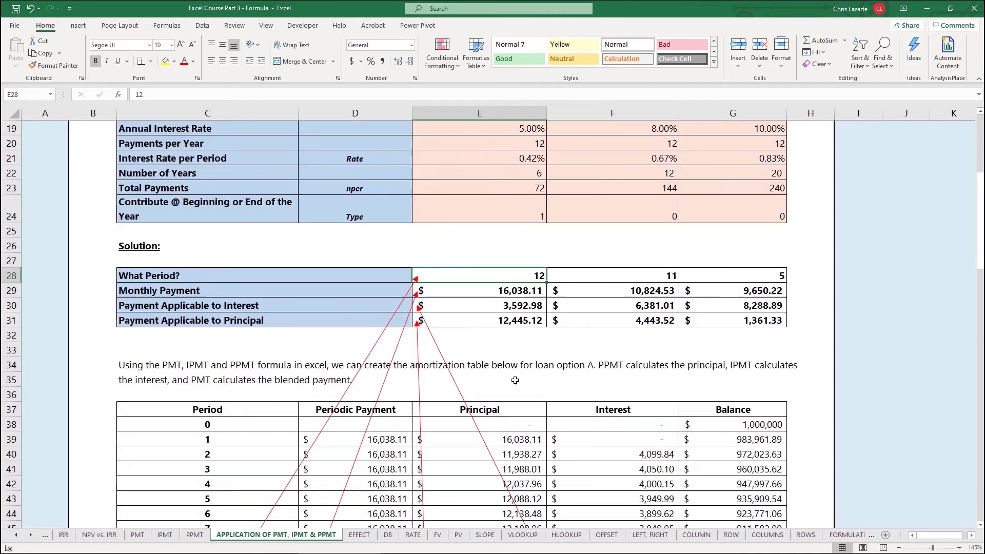
scroll(496, 406, "down", 1)
scroll(500, 401, "up", 1)
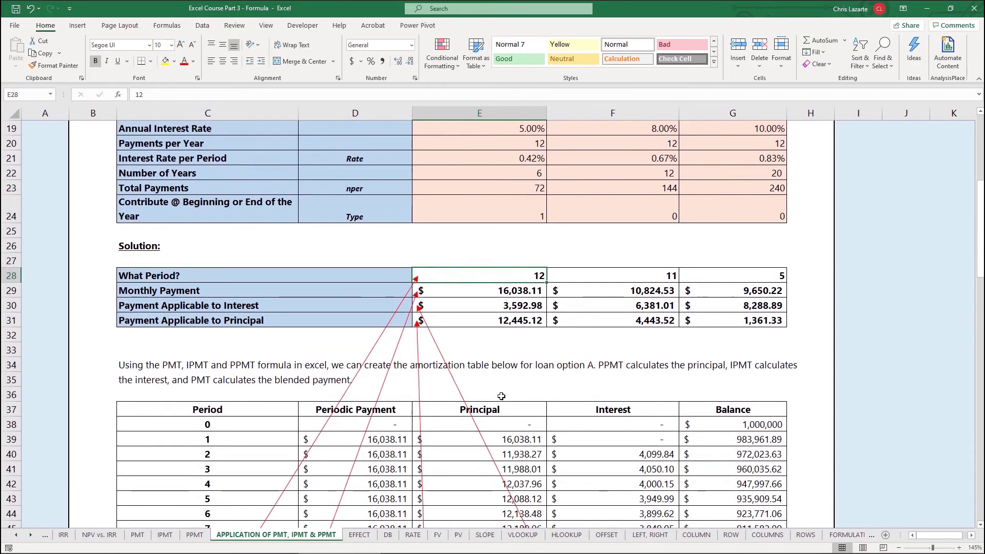
- Inspect the absolute references in the amortization table's Periodic Payment PMT formula for period 1 in D39
scroll(501, 395, "down", 1)
scroll(501, 396, "down", 1)
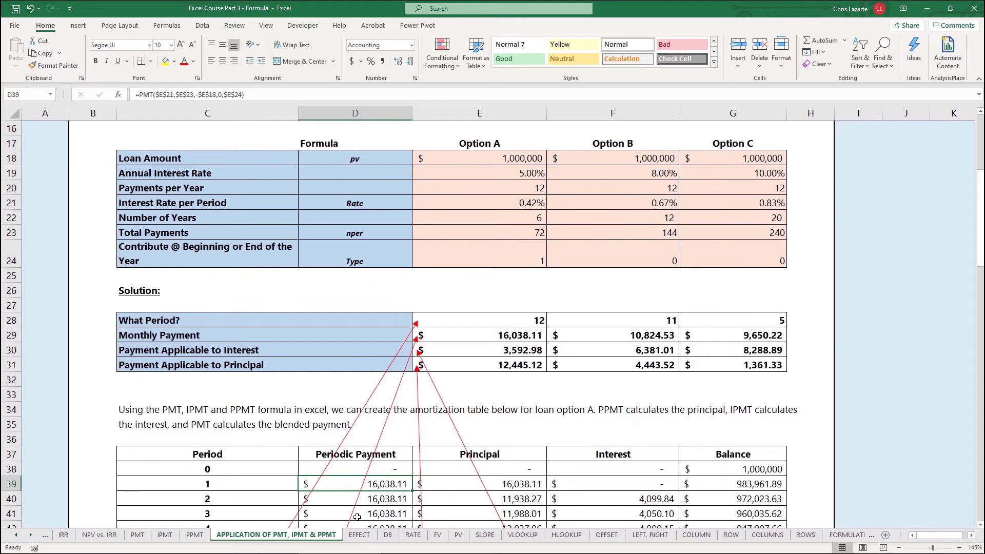
key("F2")
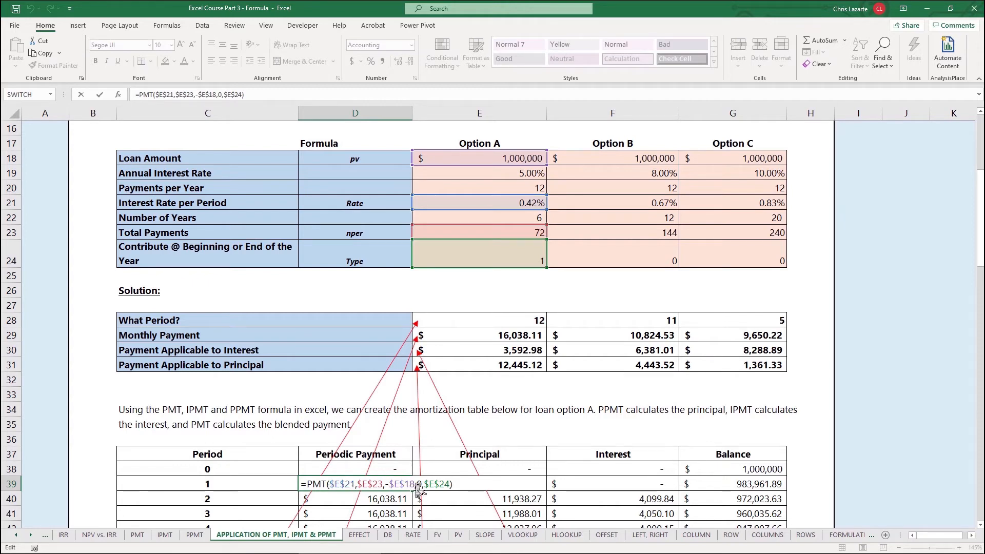
left_click(346, 484)
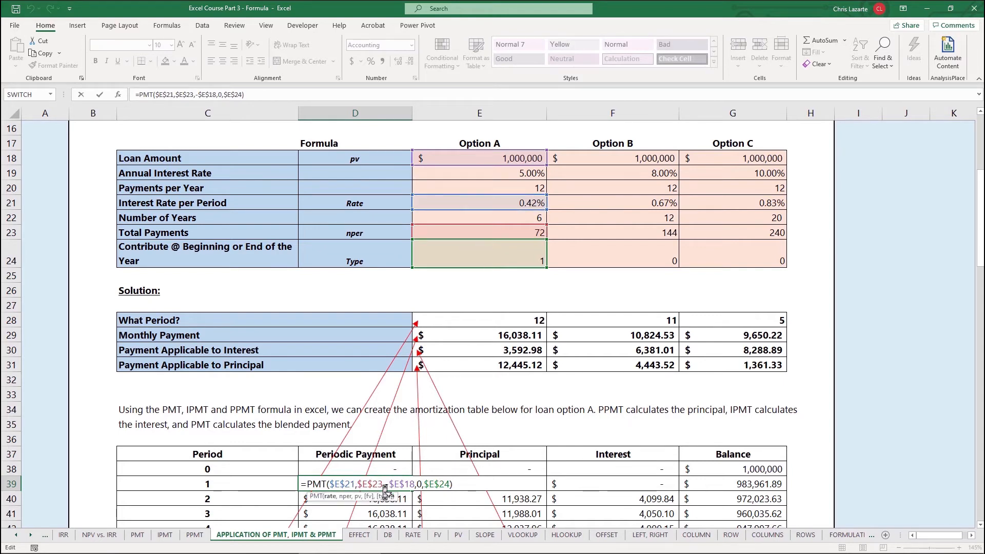
key("Tab")
- Inspect each argument of the amortization table's Principal PPMT formula for period 1 in E39, from rate through type
key("F2")
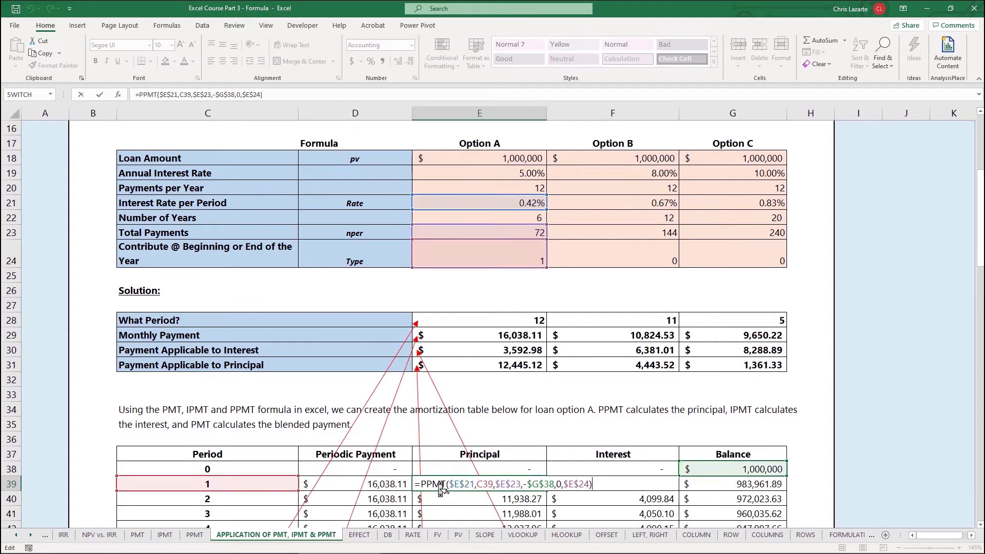
left_click(442, 485)
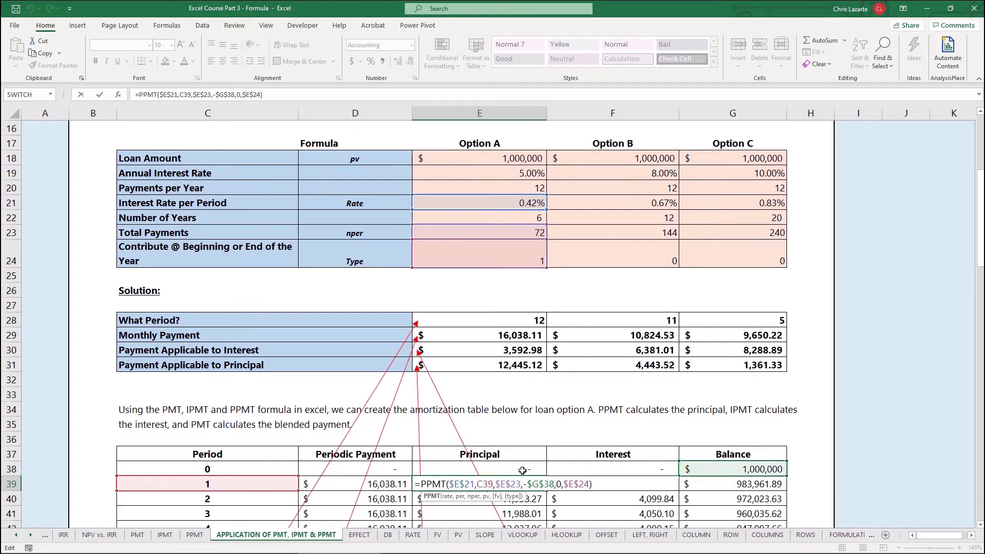
left_click(455, 485)
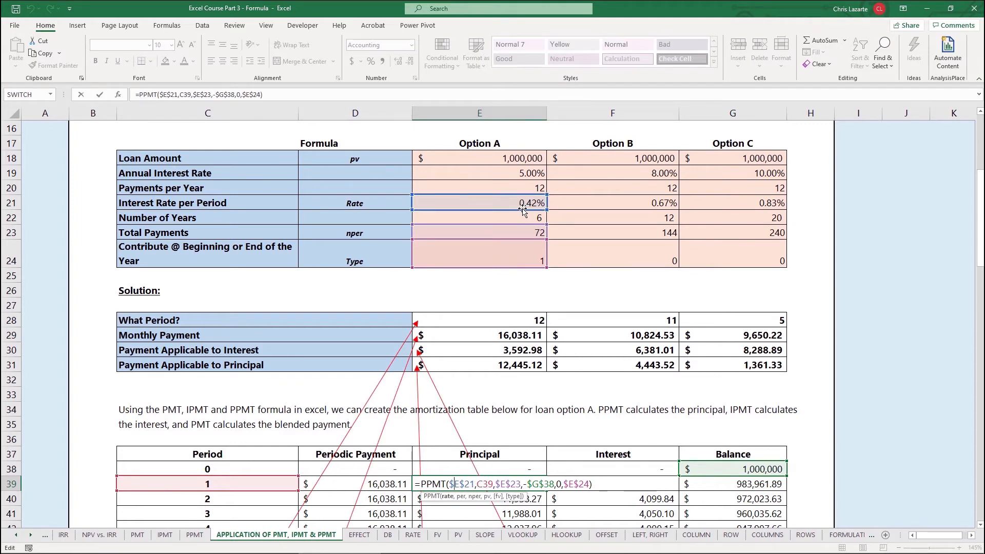
left_click(490, 484)
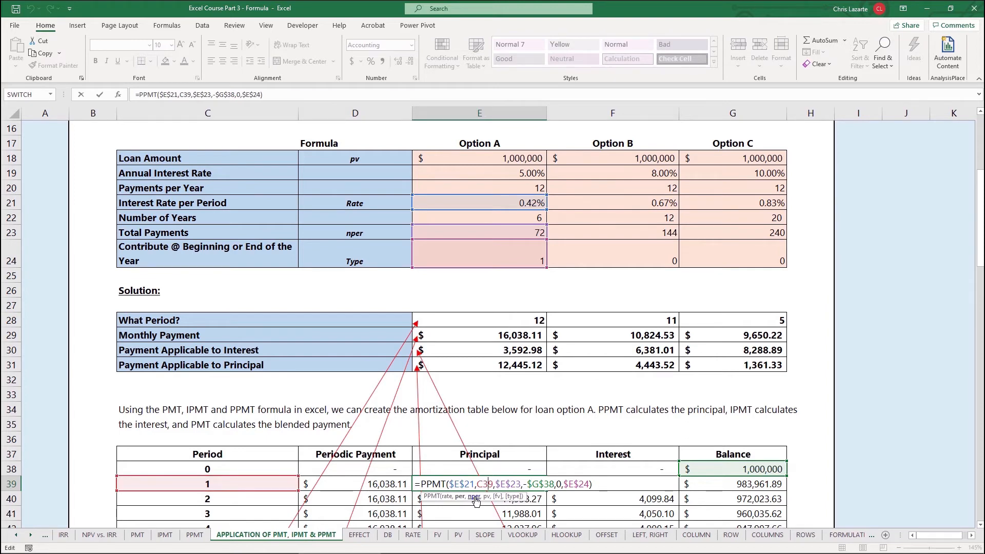
key("Right")
key("Right")
key("Right")
key("Right")
left_click(539, 484)
left_click(562, 485)
- Inspect the period 1 Interest IPMT formula in F39 and the Balance formula =G38-E39 in G39
key("Tab")
key("F2")
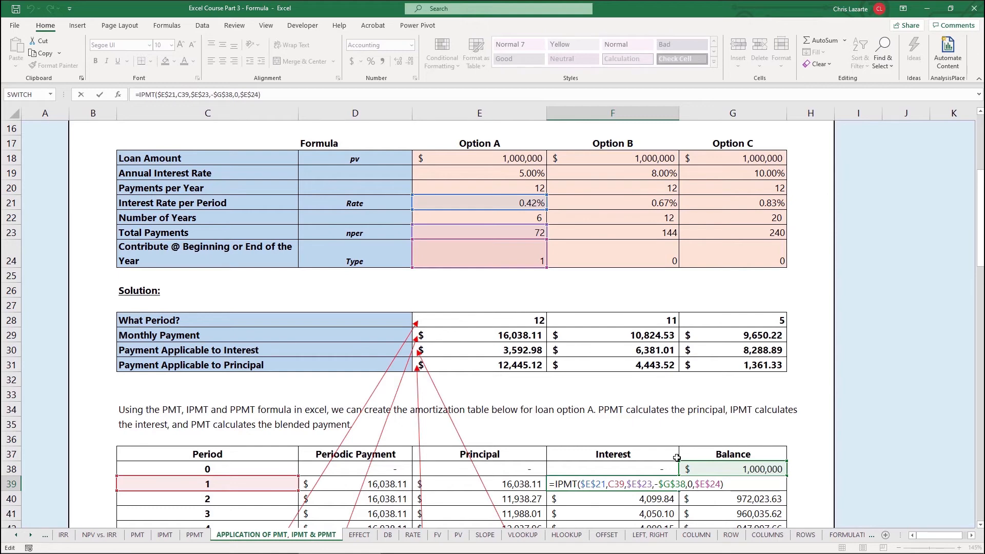
key("Return")
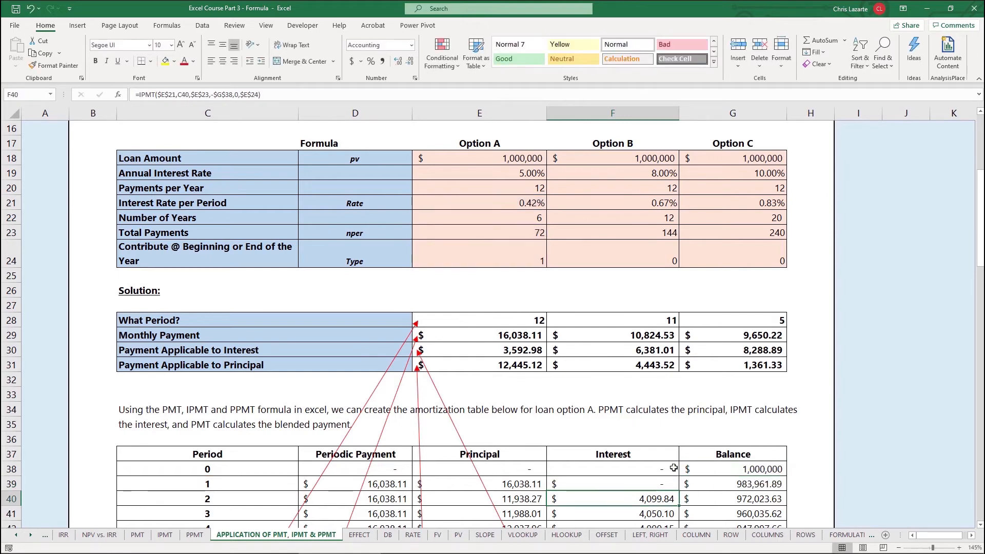
left_click(740, 483)
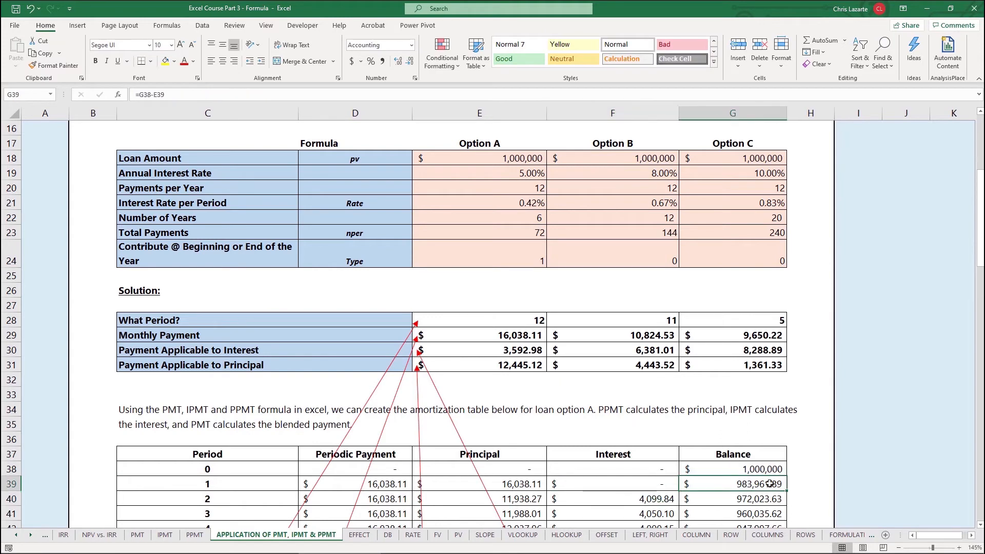
type("=G38-E39")
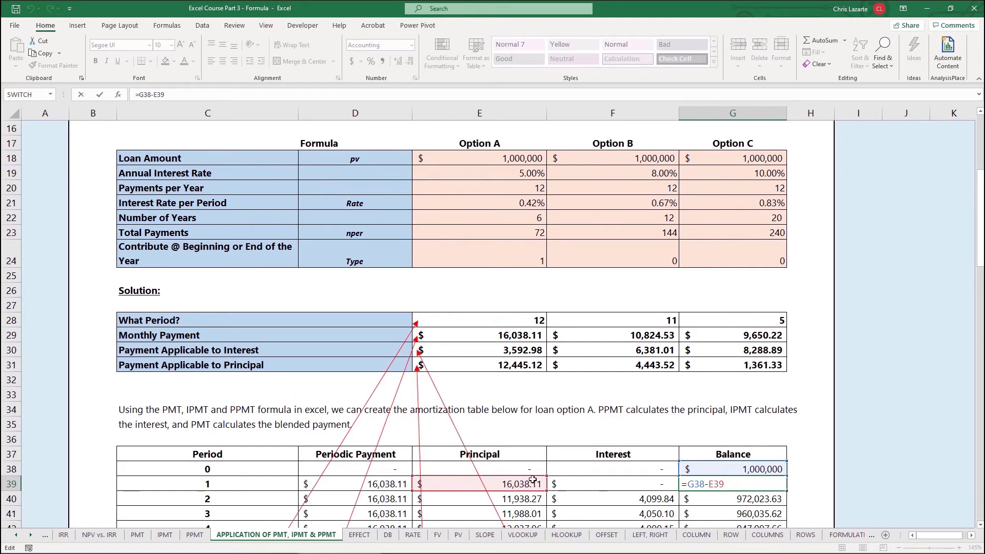
key("Return")
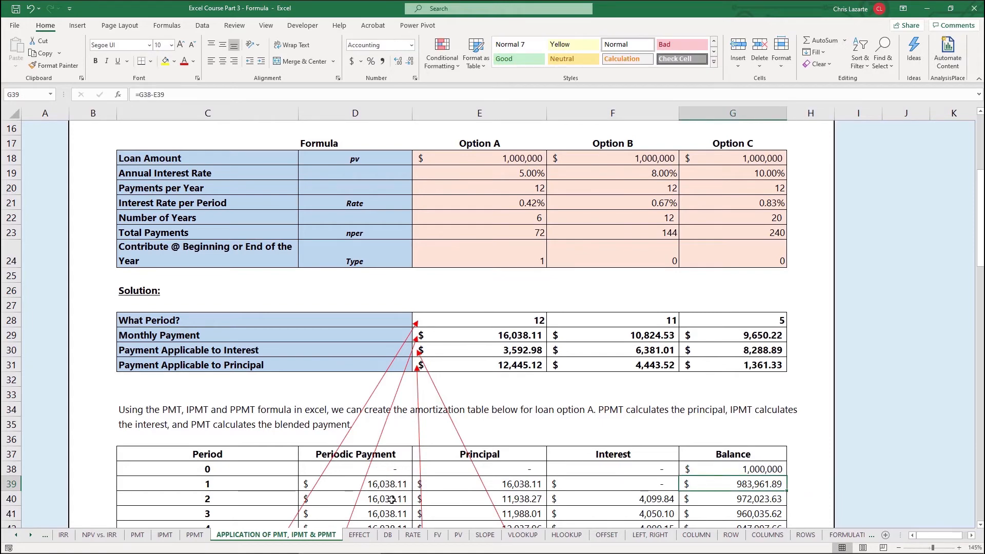
- Review the amortization table from period 1 down to the final balance at period 72
scroll(392, 499, "down", 2)
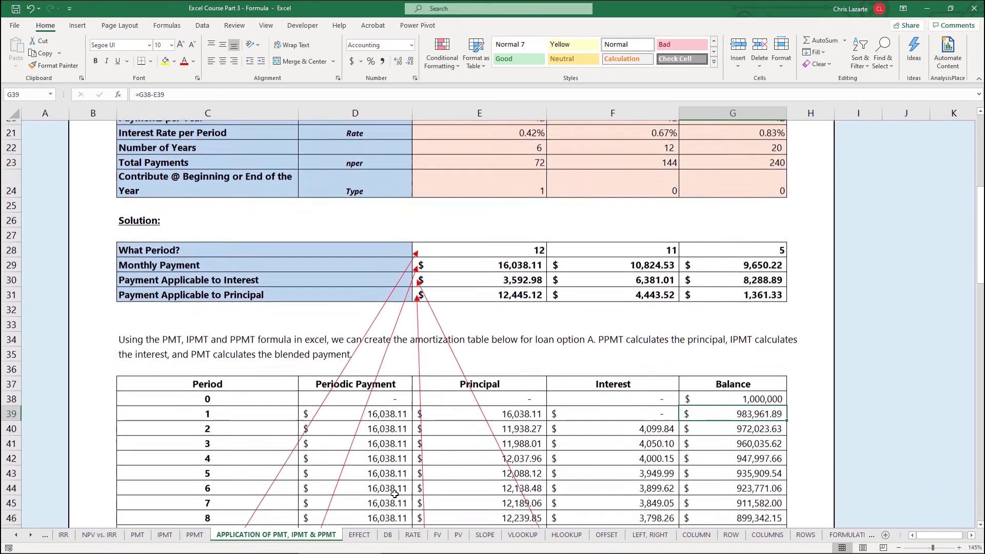
left_click(268, 411)
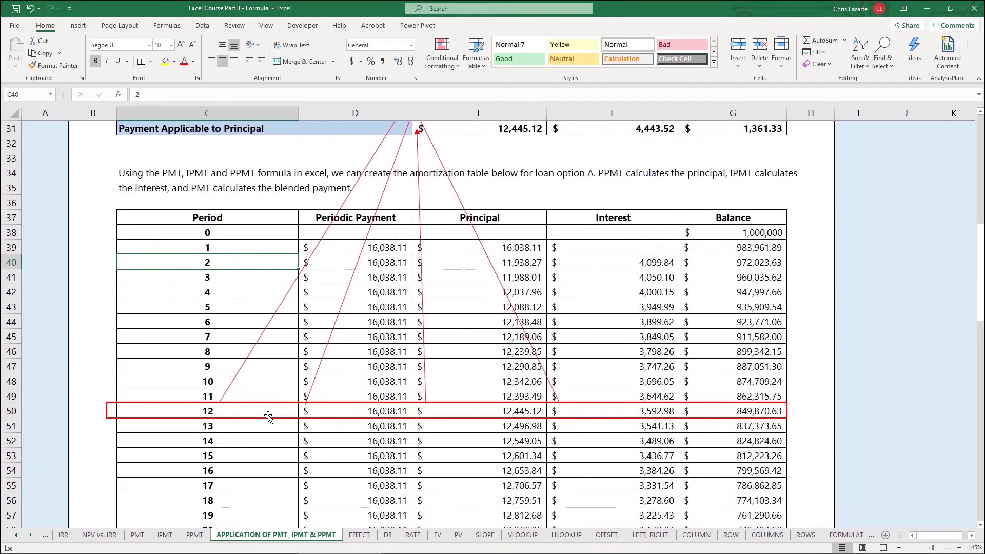
scroll(268, 416, "down", 3)
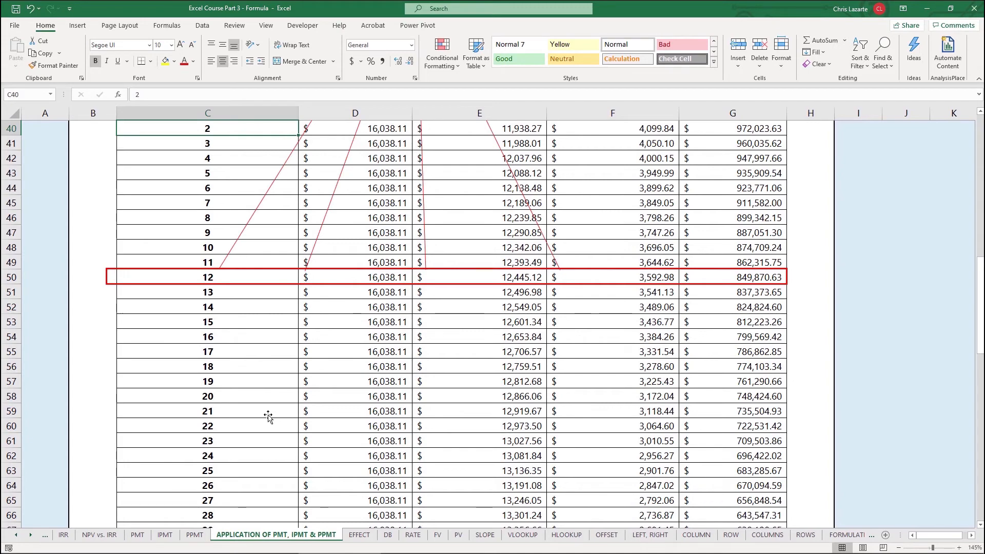
scroll(268, 415, "down", 11)
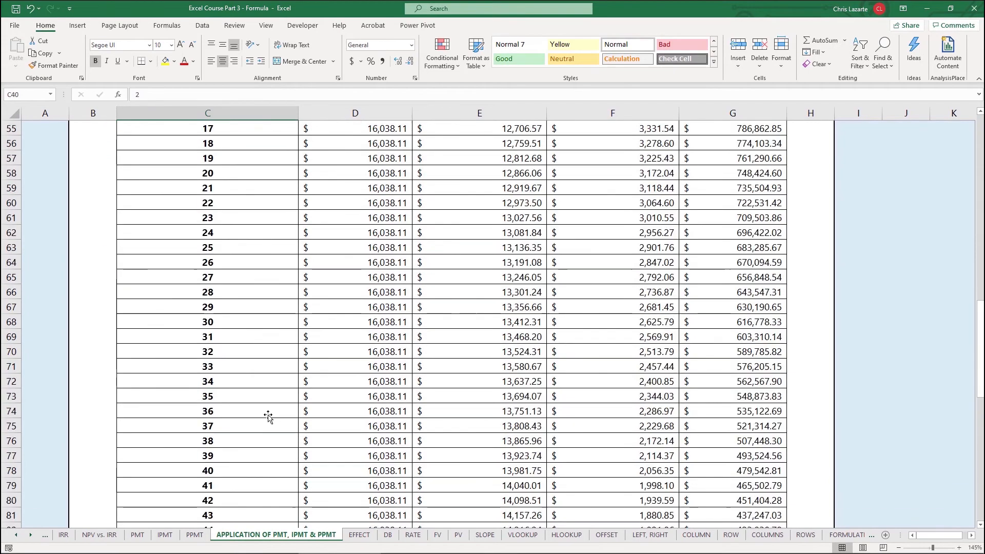
scroll(268, 416, "down", 5)
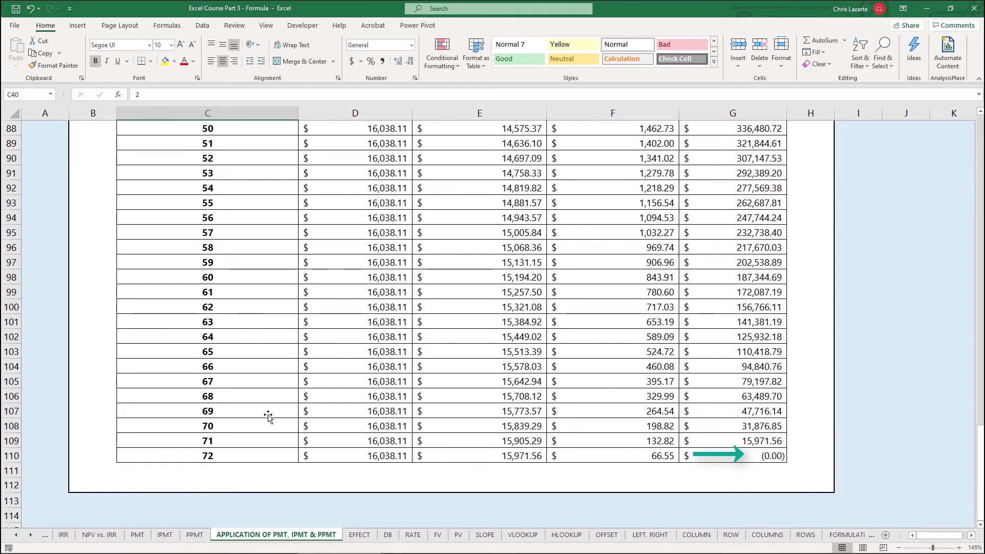
- Compare the Periodic Payment PMT formulas for periods 1, 2 and 4 and check their absolute references to Option A's inputs
scroll(321, 384, "up", 20)
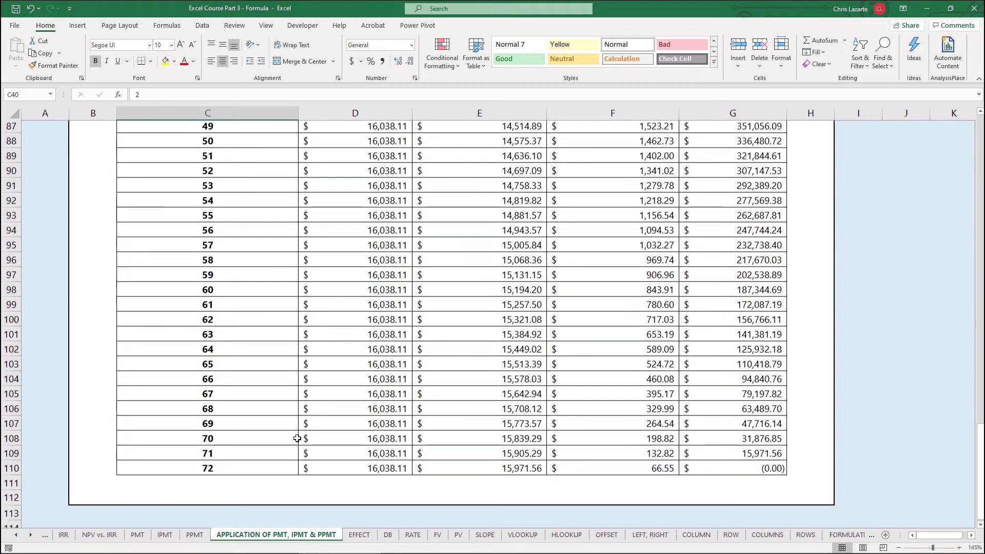
left_click(395, 346)
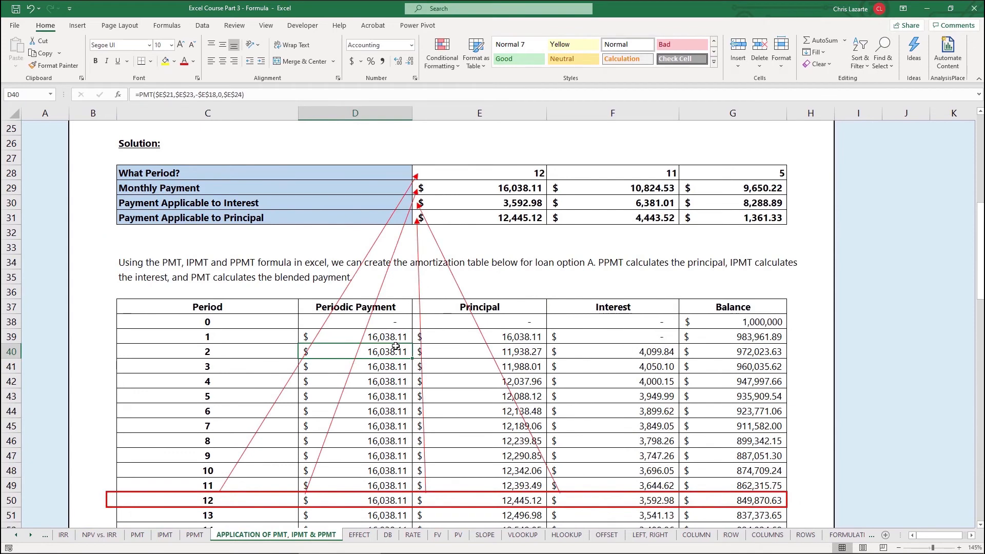
key("Up")
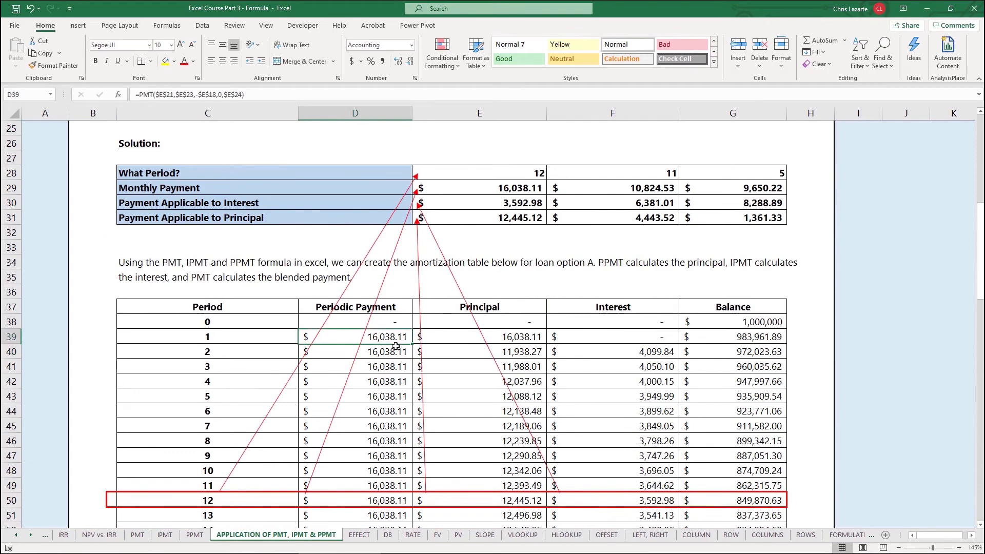
key("F2")
key("Return")
key("F2")
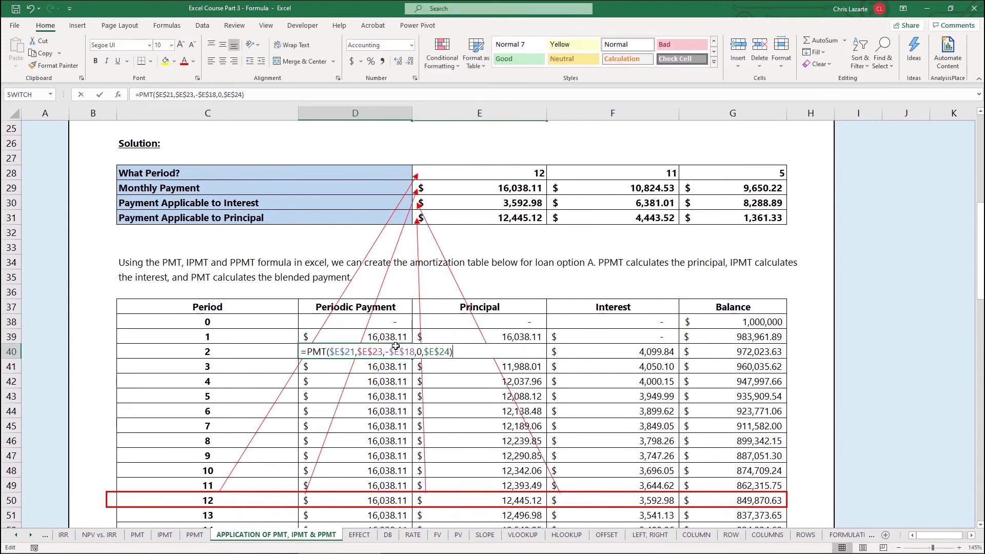
left_click(381, 352)
scroll(380, 355, "up", 5)
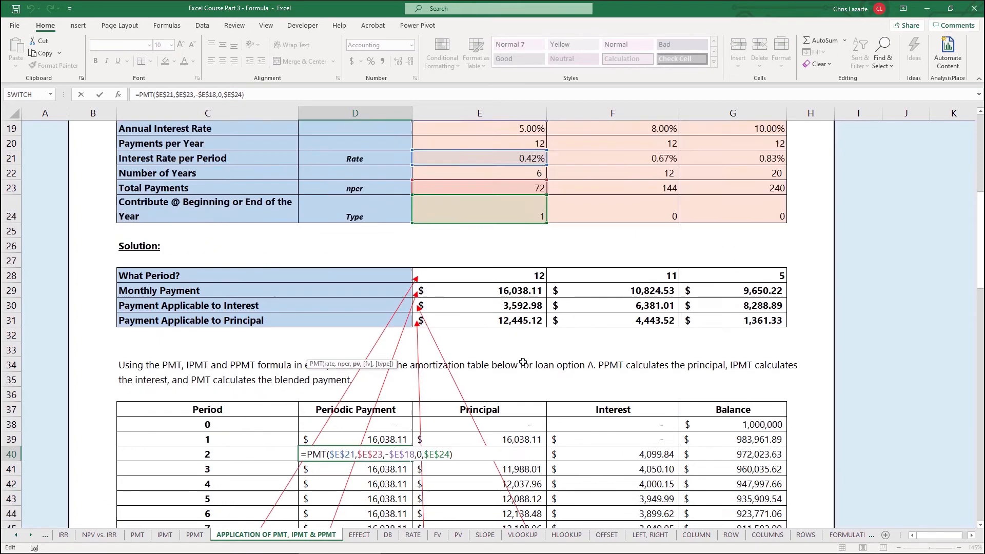
scroll(510, 306, "down", 2)
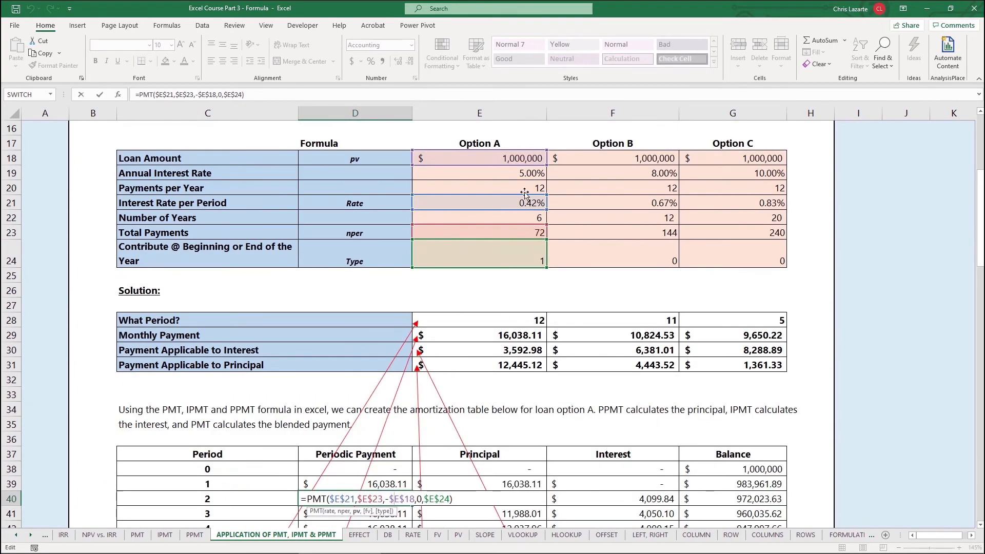
scroll(451, 296, "down", 4)
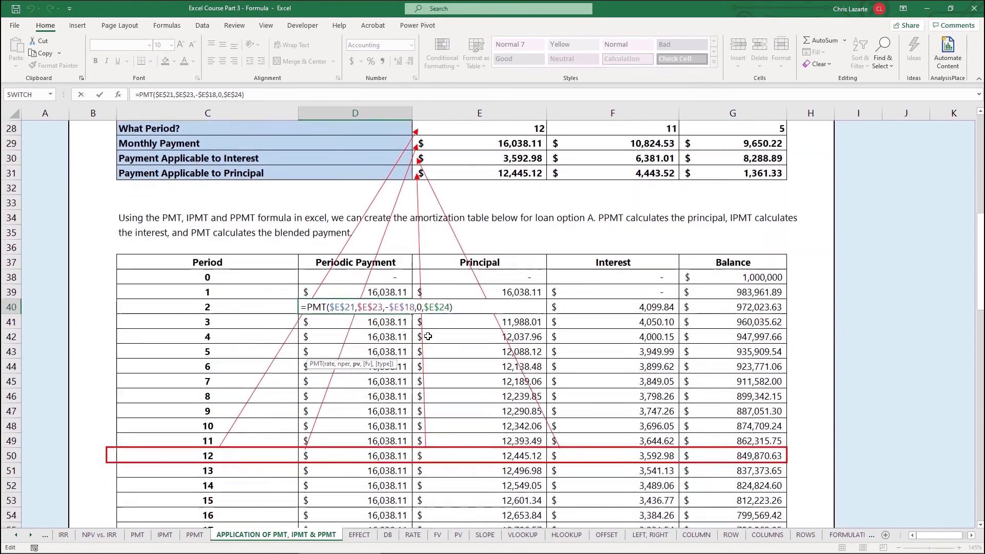
key("Return")
key("Return")
key("F2")
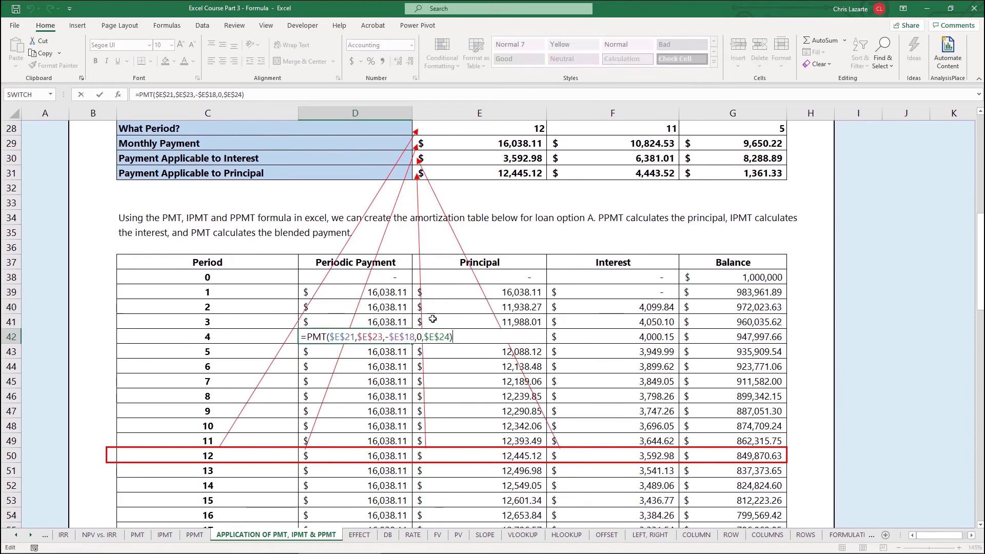
key("Escape")
- Select the Periodic Payment column from period 1 through period 72 and check the final Balance formula in G110
left_click(401, 293)
left_click_drag(400, 294, 399, 353)
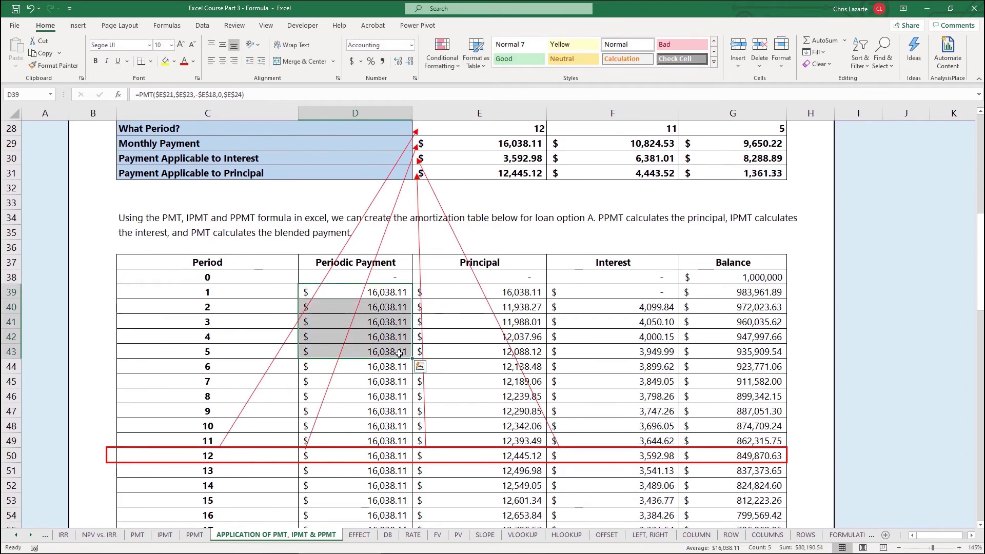
scroll(400, 353, "down", 2)
scroll(399, 352, "down", 20)
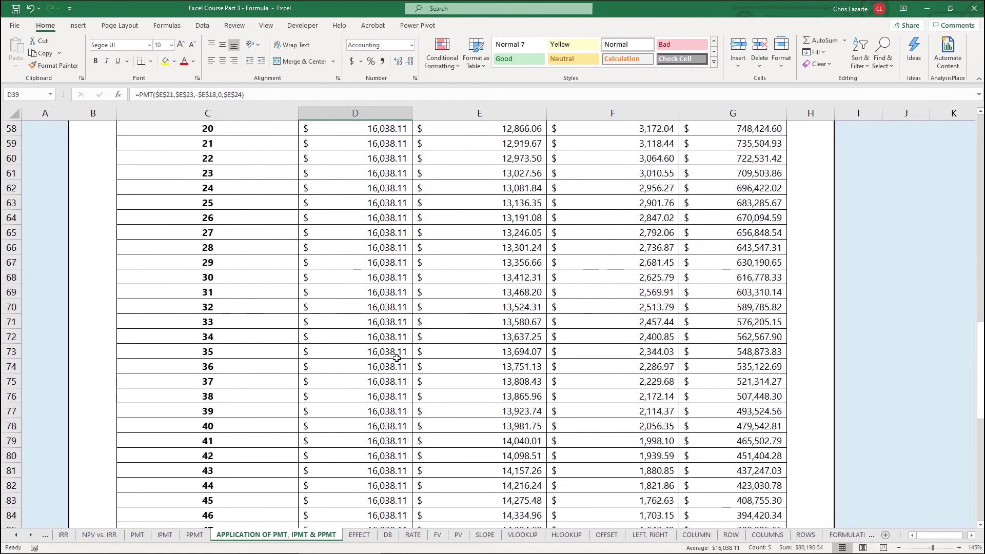
left_click(388, 322, "shift")
left_click(709, 323)
- Compare how the Principal and Interest columns change from period 2 in row 40 to period 72 in row 110
scroll(517, 387, "up", 17)
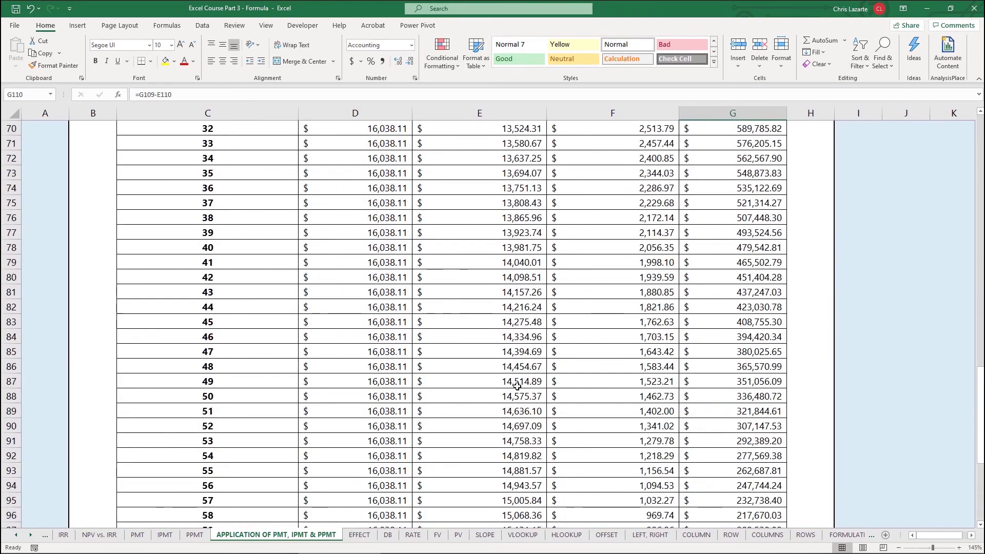
scroll(516, 387, "up", 7)
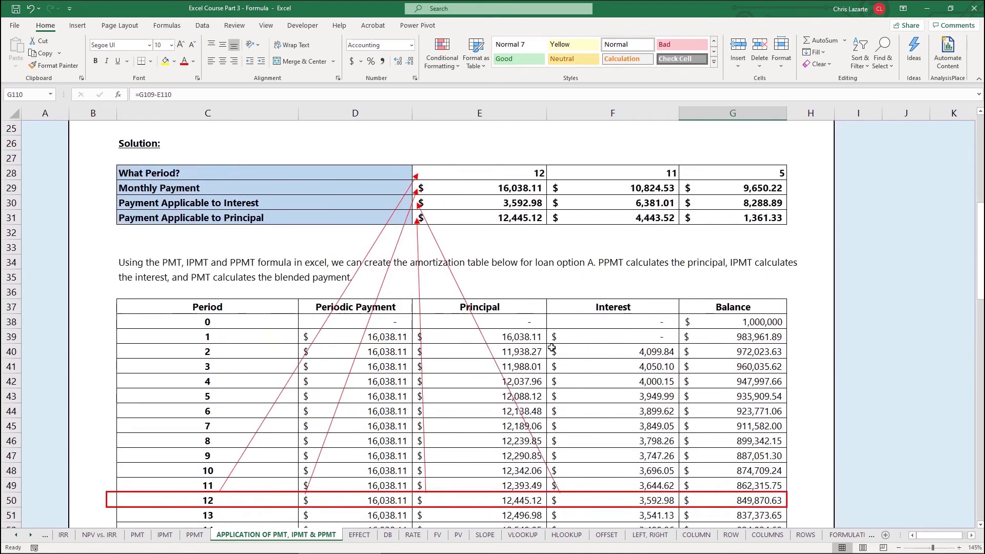
left_click(533, 351)
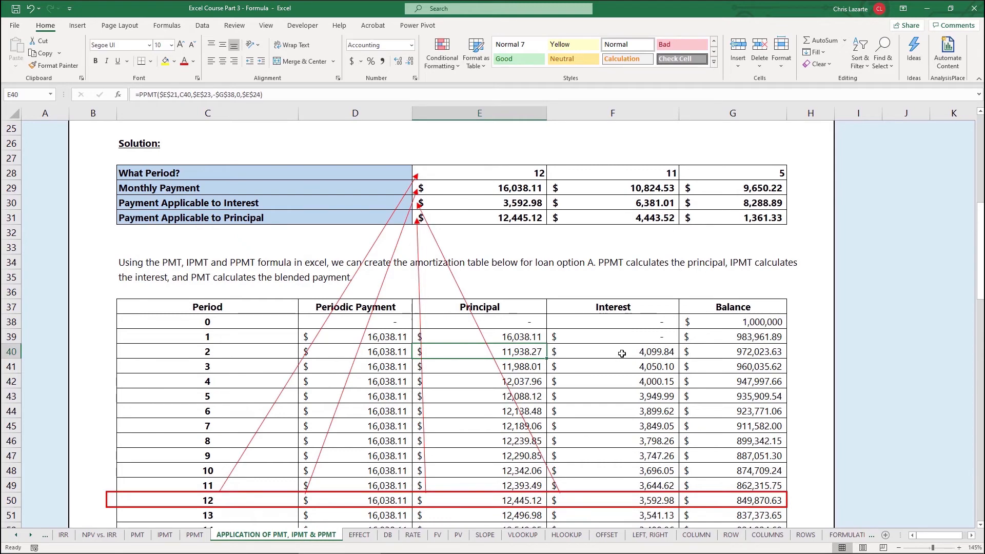
scroll(622, 353, "down", 13)
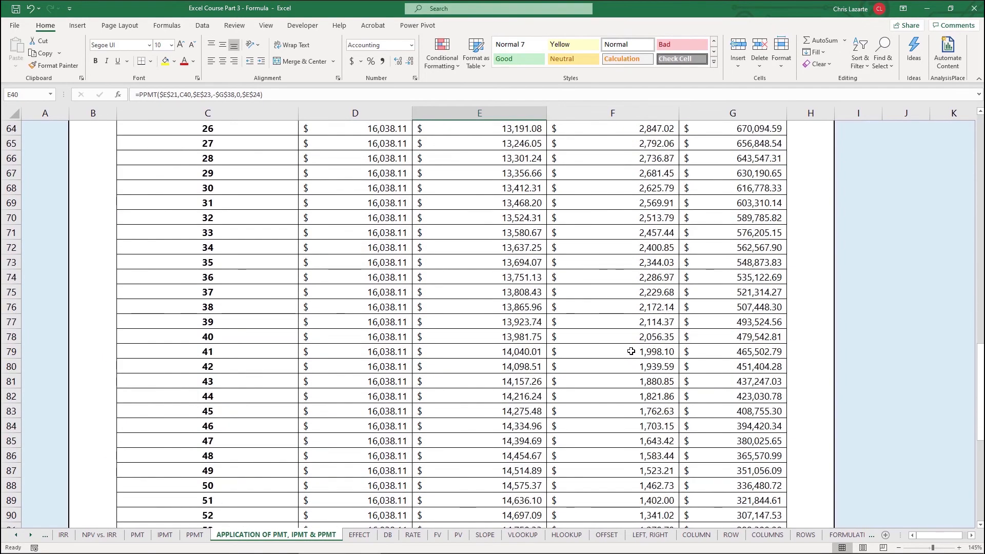
scroll(631, 351, "down", 10)
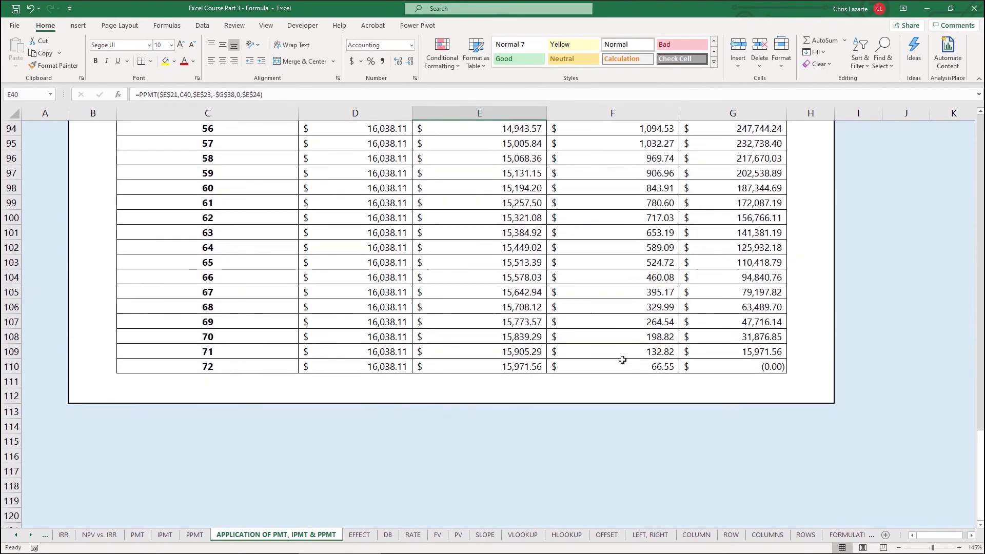
left_click(622, 360)
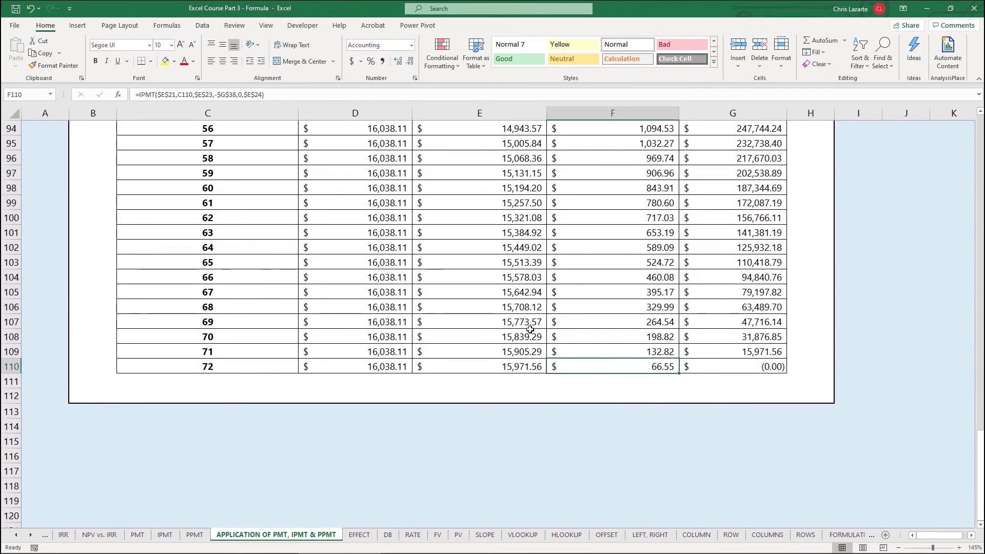
scroll(682, 368, "up", 6)
scroll(667, 373, "down", 3)
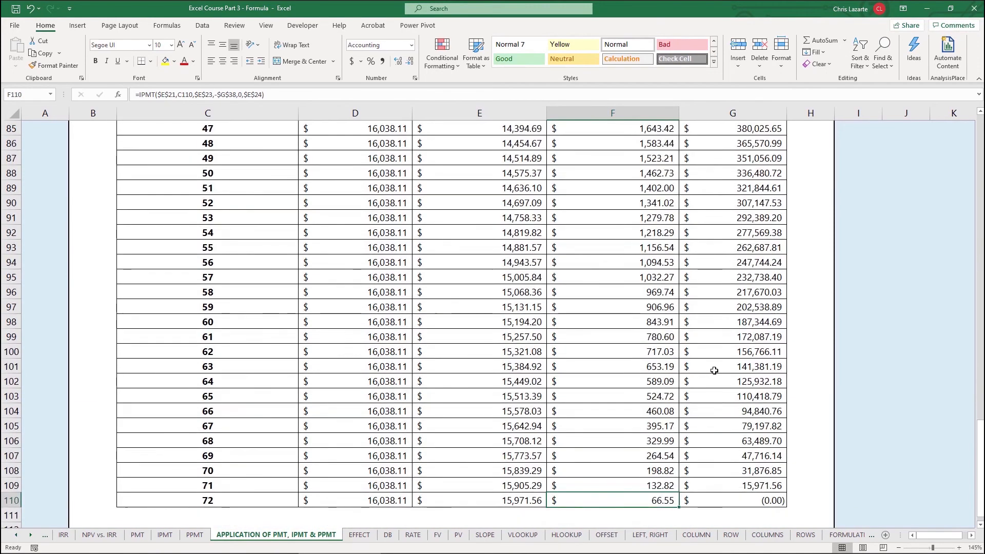
- Examine the interest and remaining balance in the period 60 row, using F98 and G98
left_click(714, 370)
left_click(743, 337)
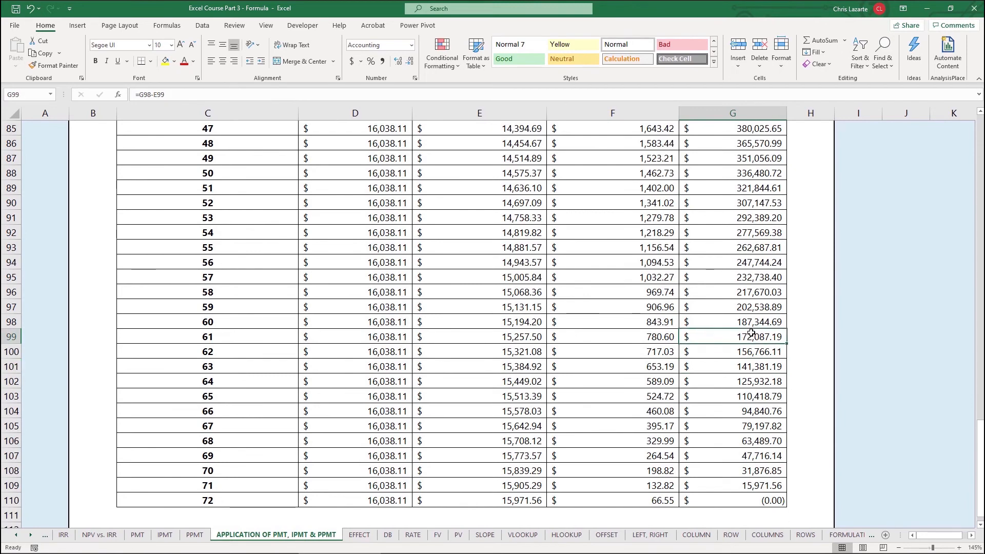
left_click(674, 323)
key("shift+space")
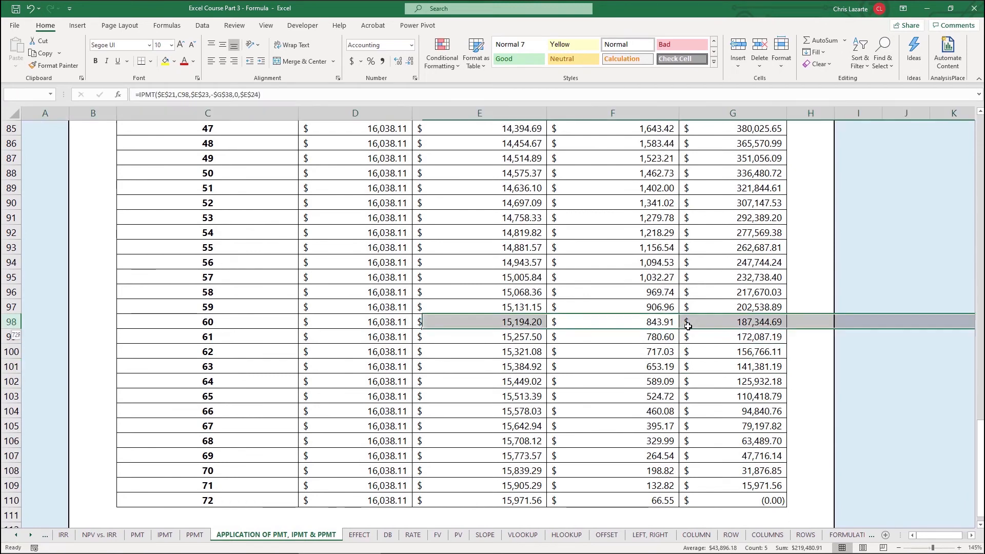
left_click(728, 324)
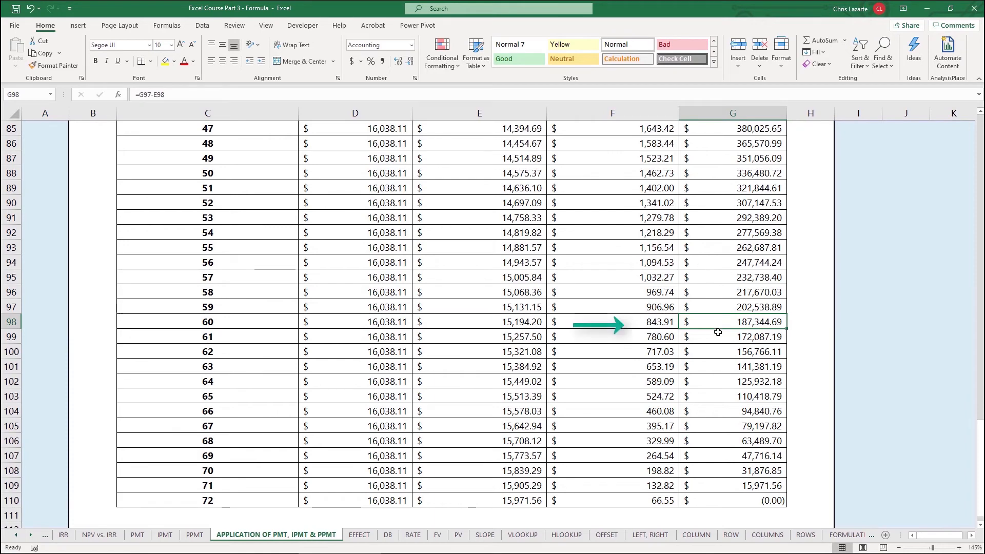
left_click(638, 324)
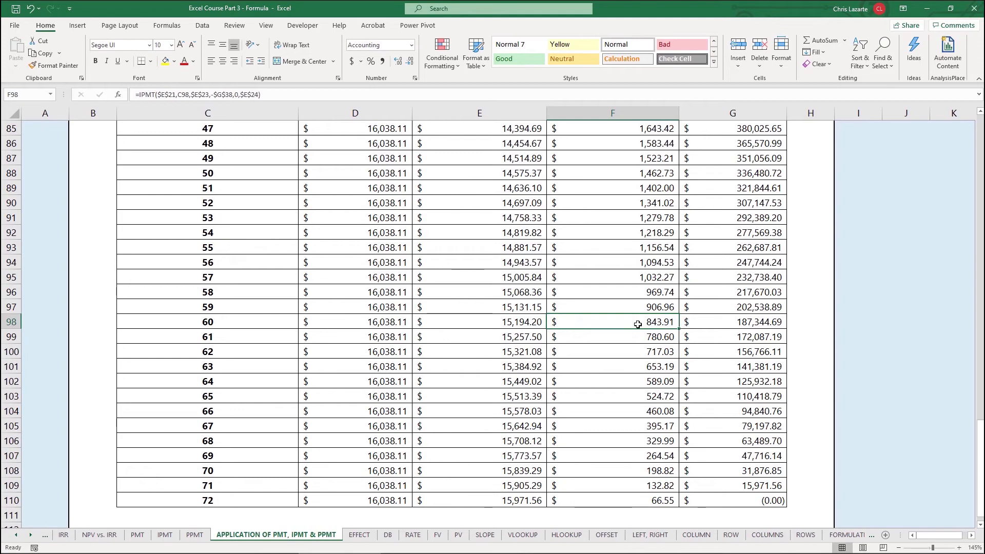
- Inspect the PPMT formulas in the Principal column for periods 2 and 3, in E40 and E41
scroll(638, 325, "up", 18)
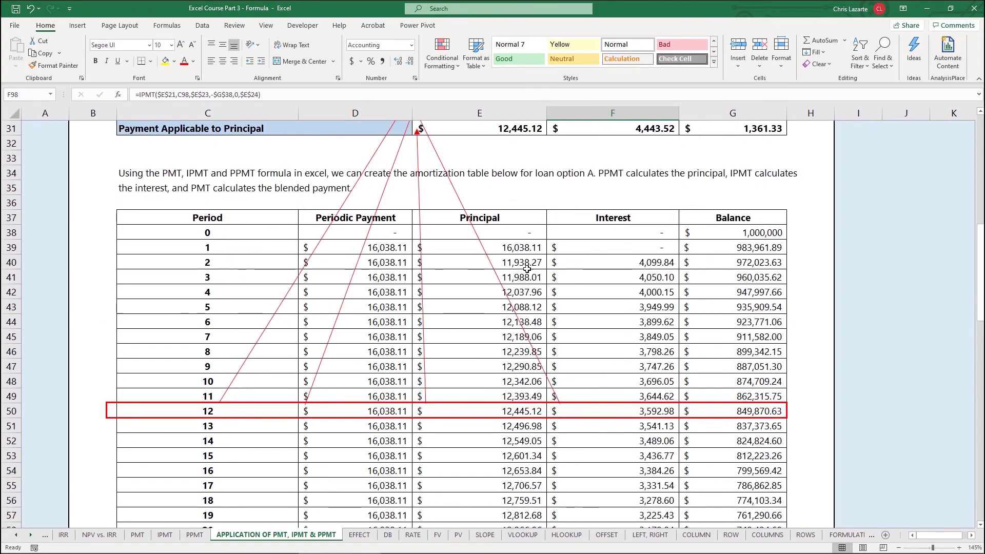
left_click(526, 268)
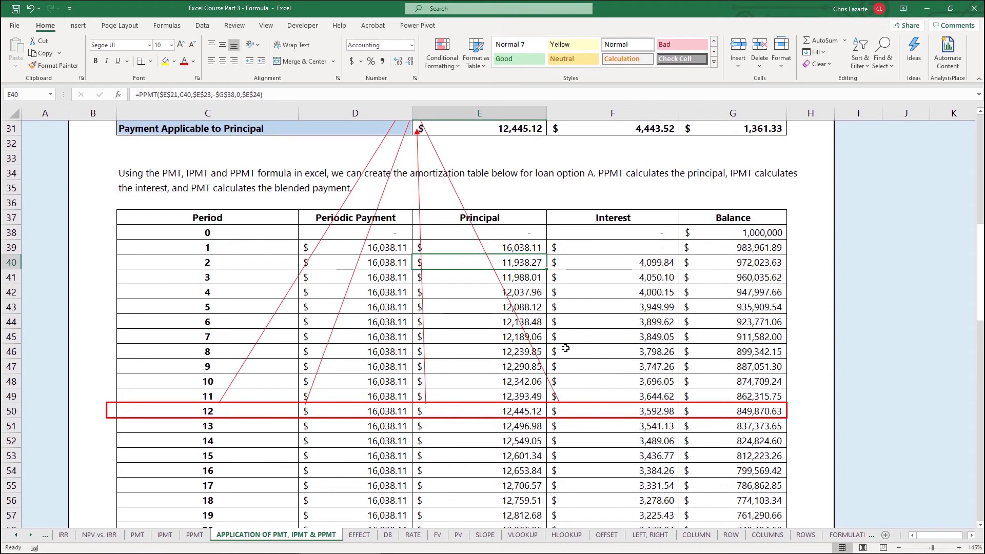
scroll(558, 342, "up", 1)
key("F2")
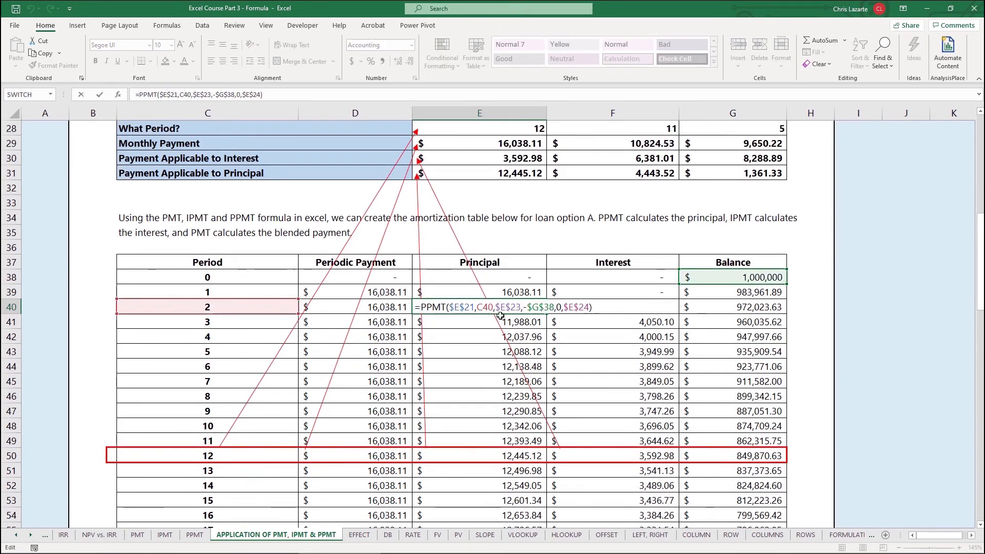
left_click(436, 309)
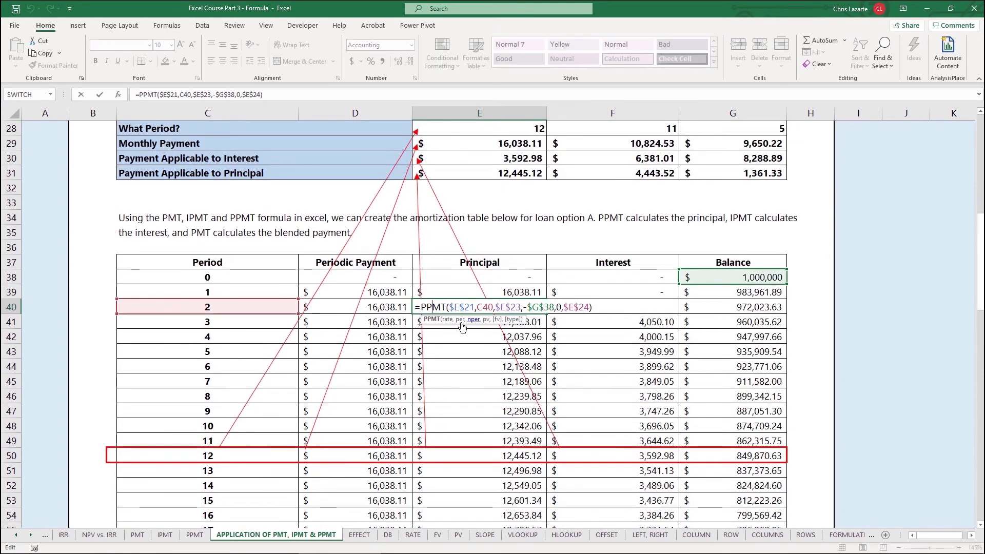
key("Return")
key("F2")
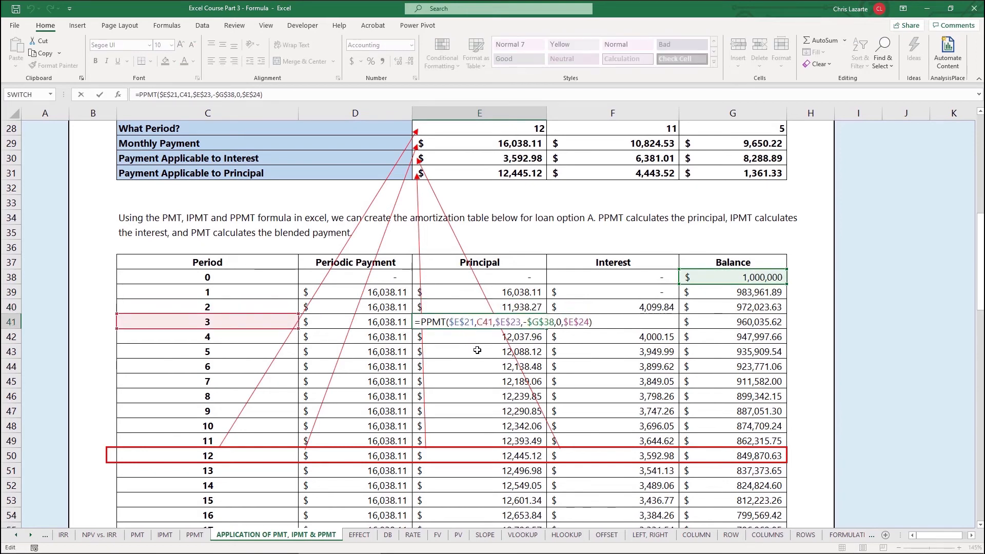
key("Escape")
- Open the period 4 PPMT formula in E42 and trace its references to Option A's rate, total payments and type inputs
left_click(476, 340)
key("F2")
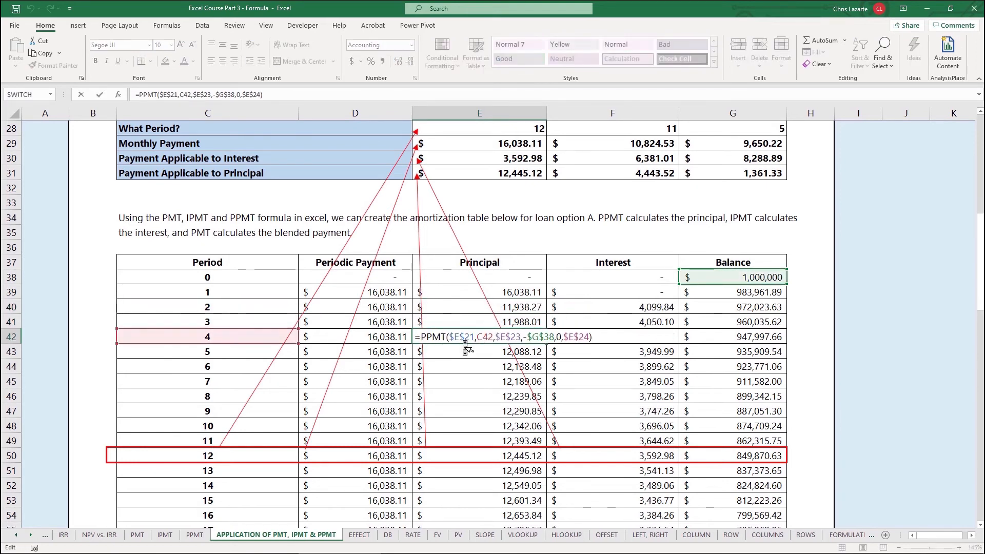
left_click(477, 337)
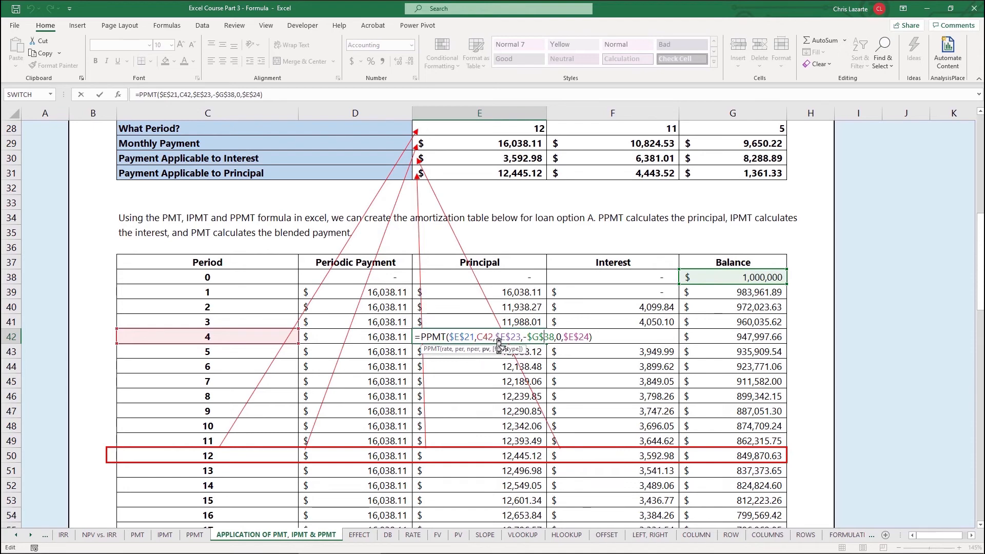
scroll(539, 333, "up", 5)
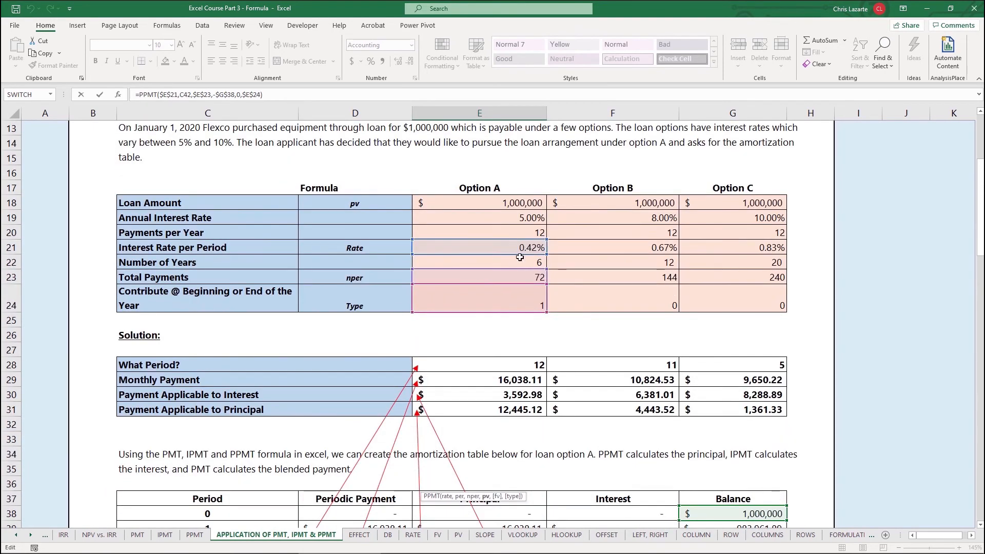
- Open the period 4 IPMT formula in F42 and trace its arguments to the opening balance and Option A's inputs
key("Tab")
key("F2")
scroll(601, 318, "up", 3)
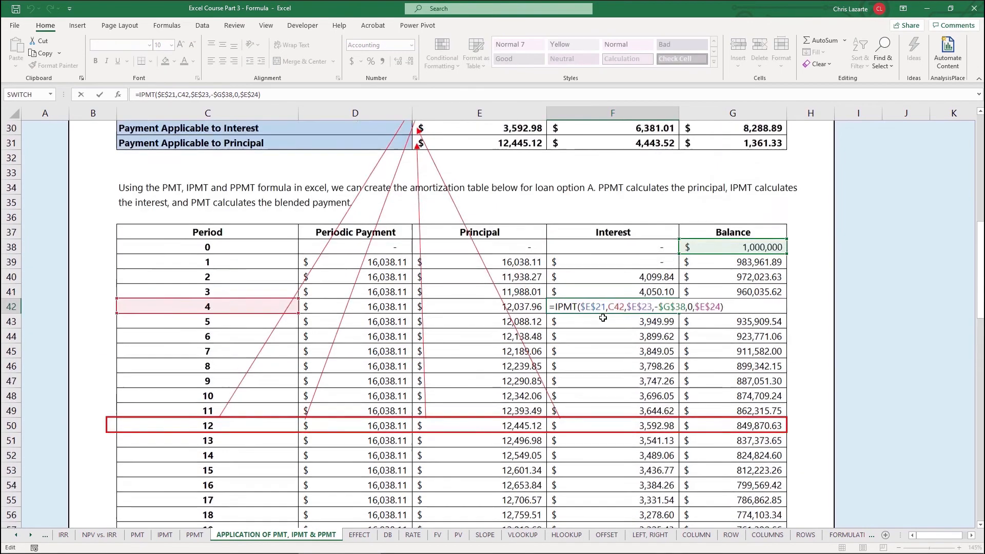
left_click(621, 337)
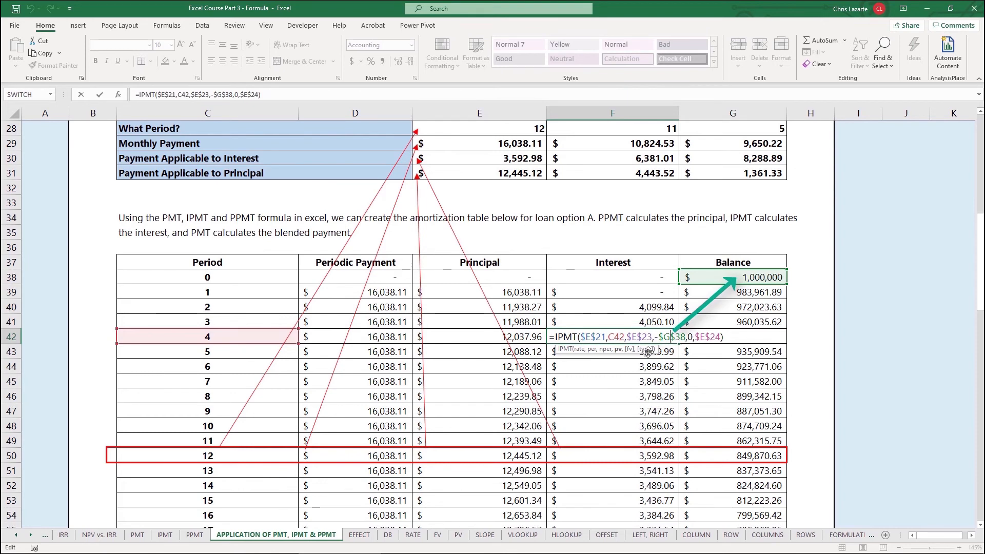
scroll(513, 262, "up", 5)
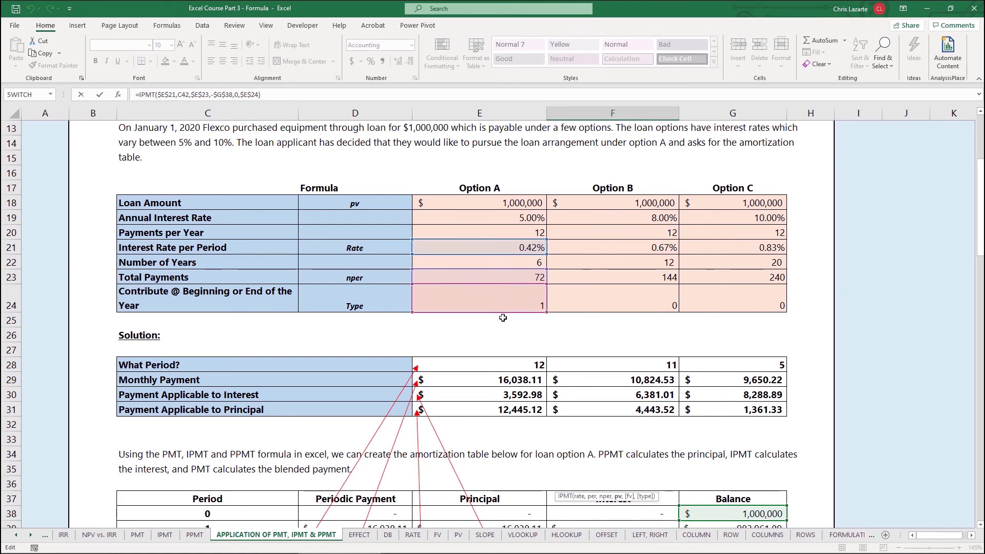
scroll(503, 313, "down", 5)
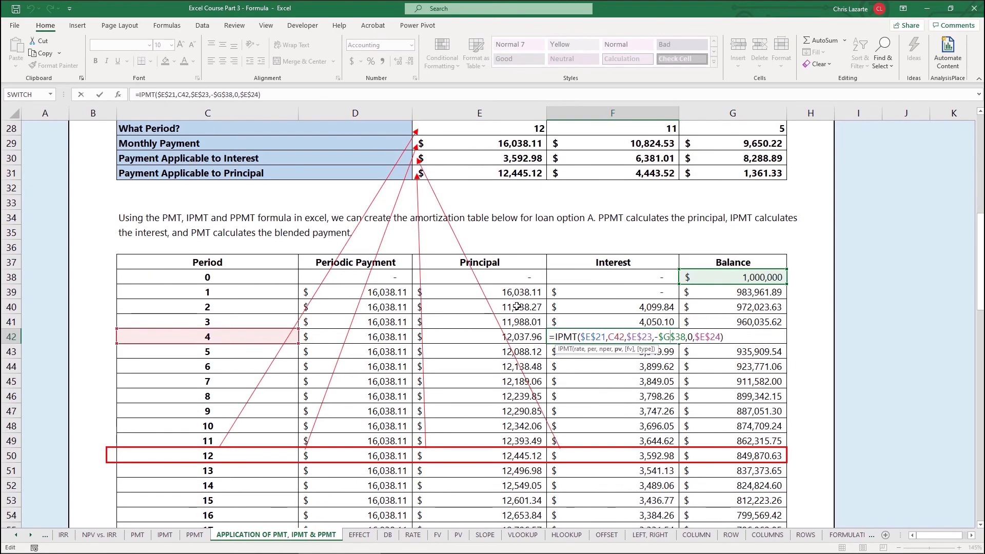
- Select Interest values from F42 downward and check the Balance formula in G103
key("Return")
key("Up")
left_click(636, 366, "shift")
scroll(636, 374, "down", 19)
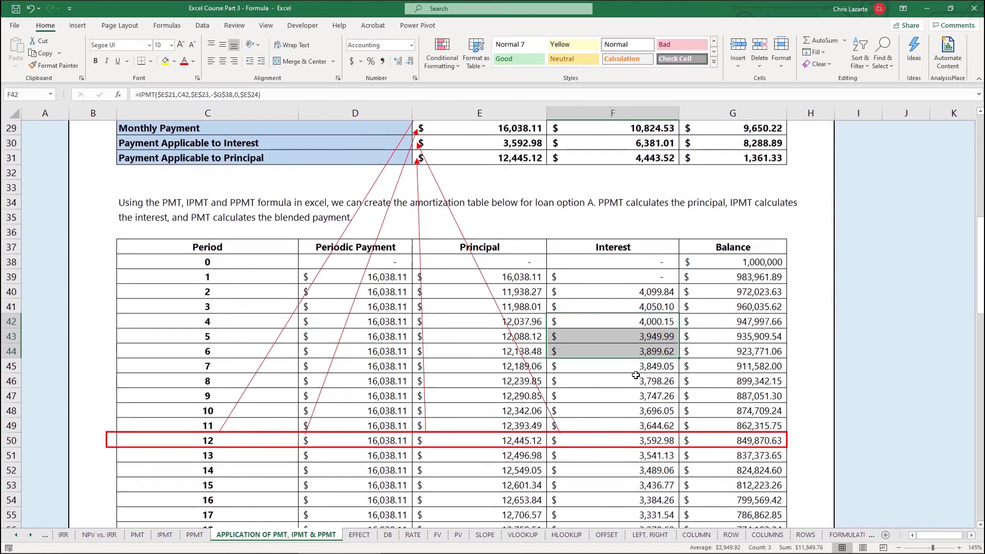
scroll(635, 375, "down", 2)
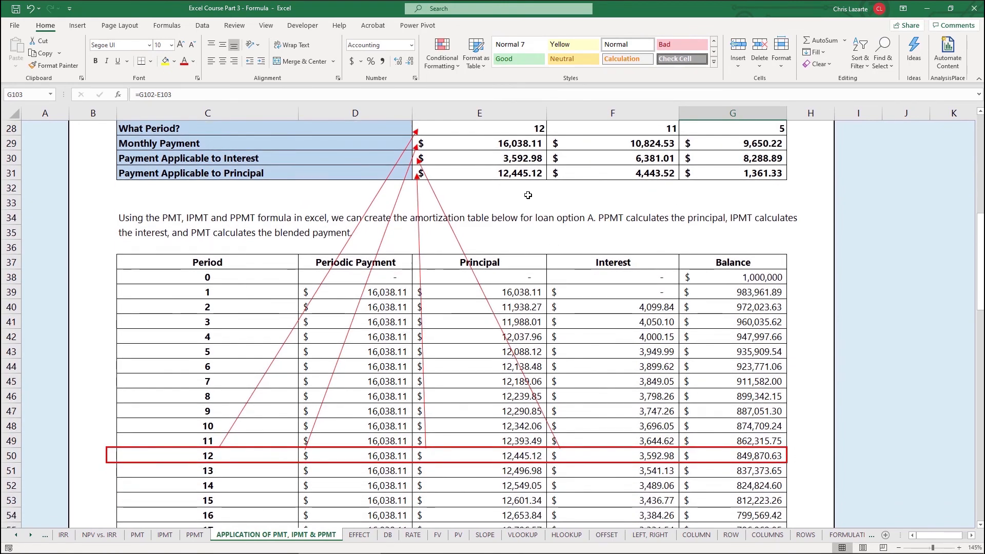
- Compare Option A's period, monthly payment, principal and interest results in E28:E31 with the period 12 row of the amortization table
left_click(507, 133)
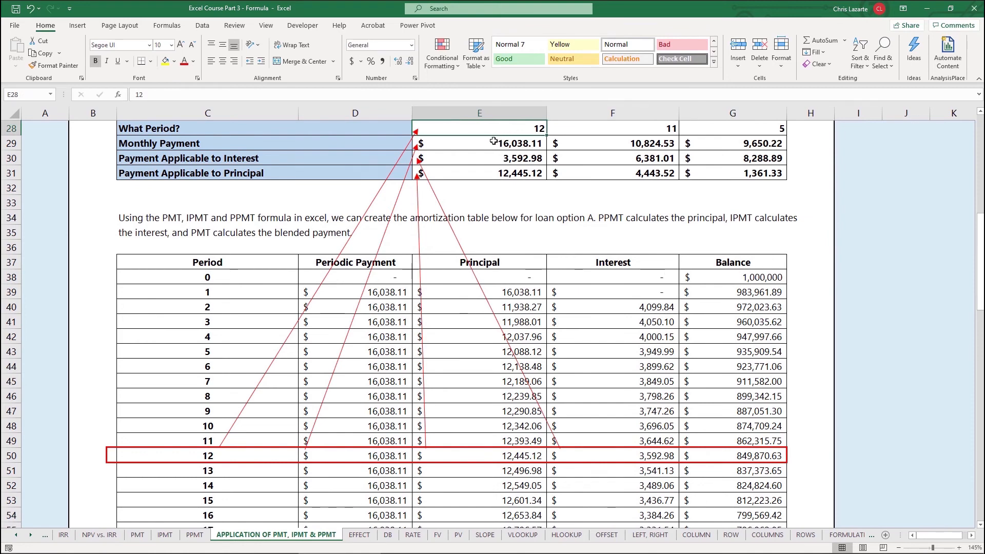
left_click(514, 149)
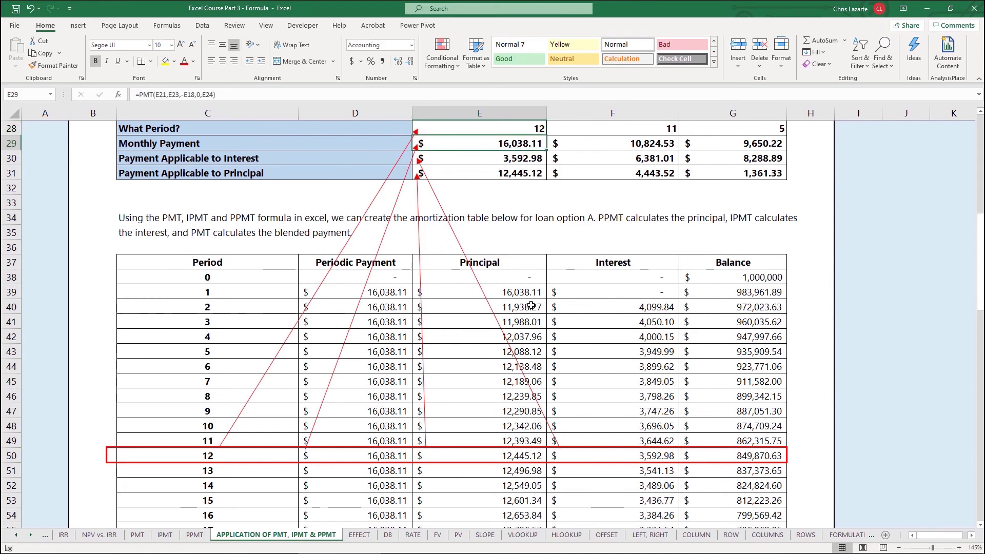
left_click(396, 461)
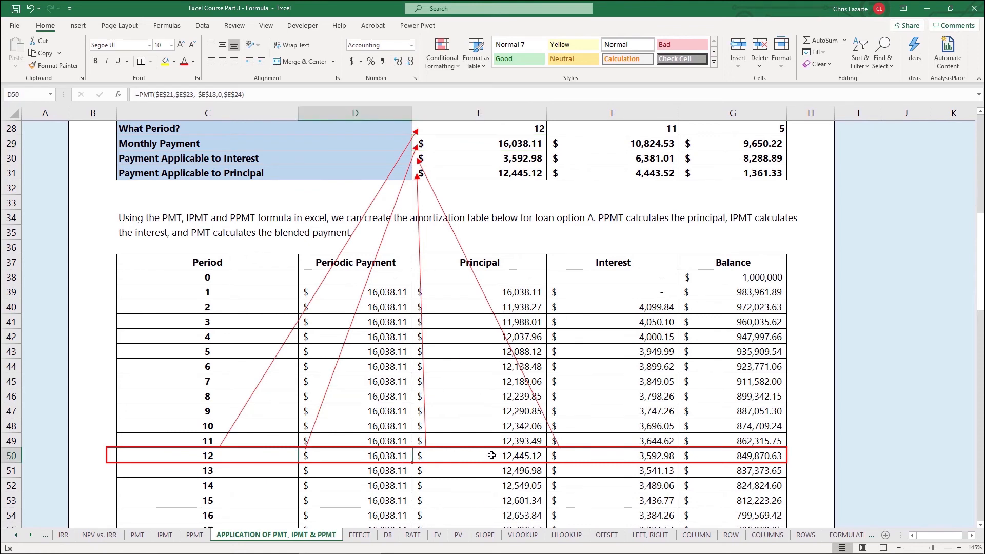
left_click(484, 456)
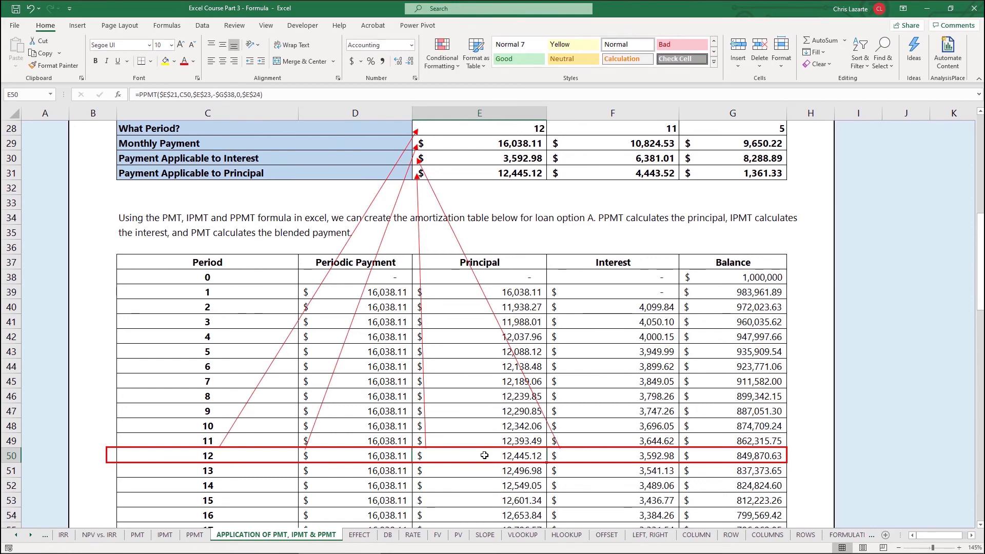
left_click(520, 172)
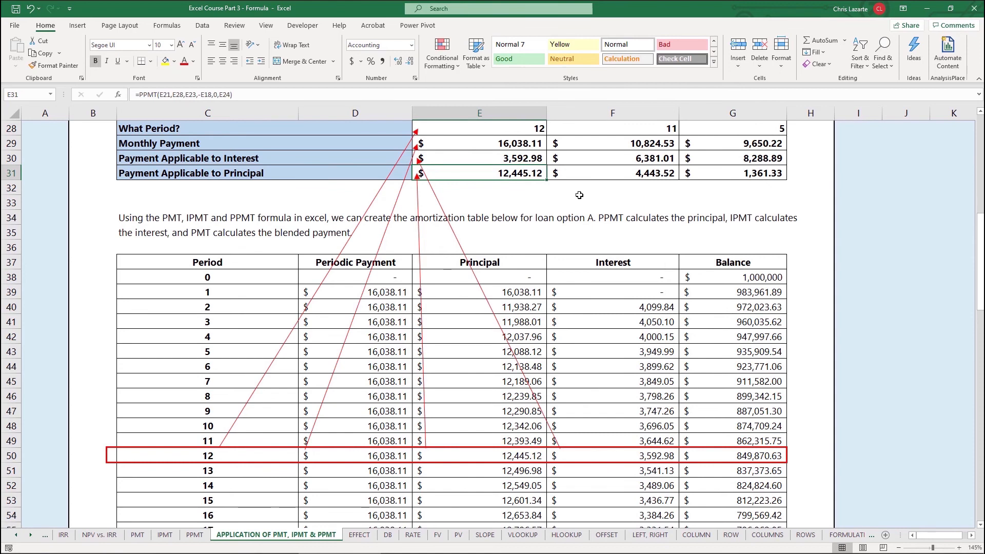
left_click(619, 454)
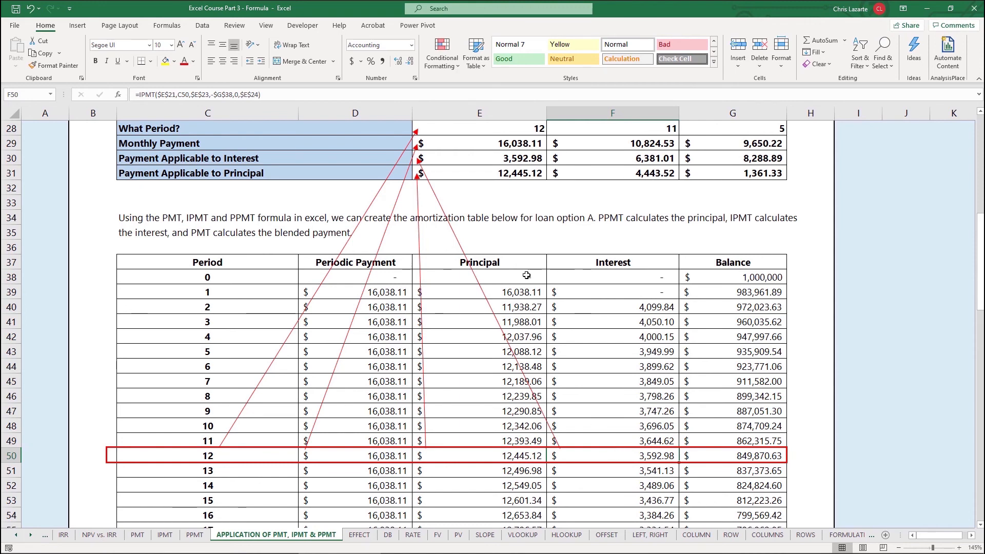
left_click(470, 164)
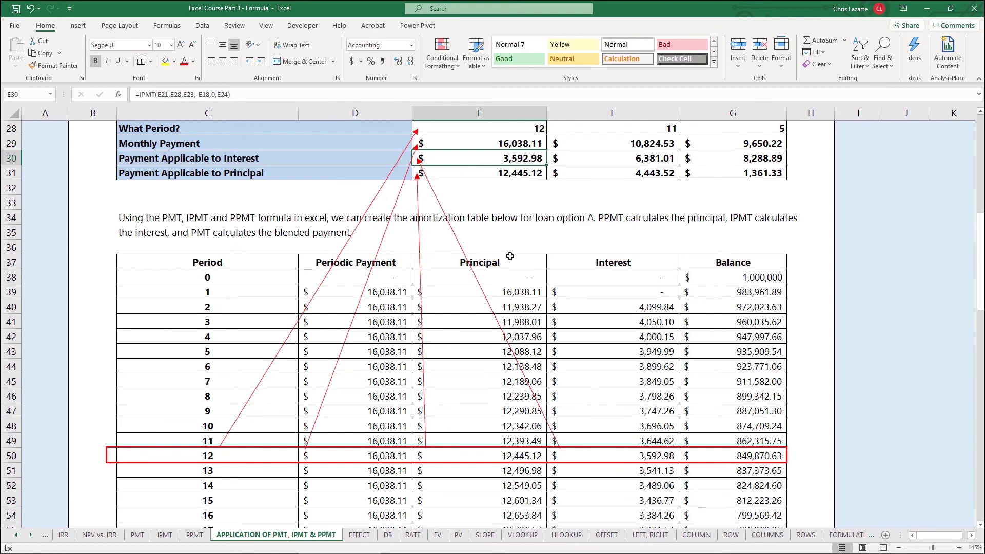
- Check the period 12 Balance formula in G50 and compare the sum of E50:F50 with the periodic payment in D50
left_click(732, 456)
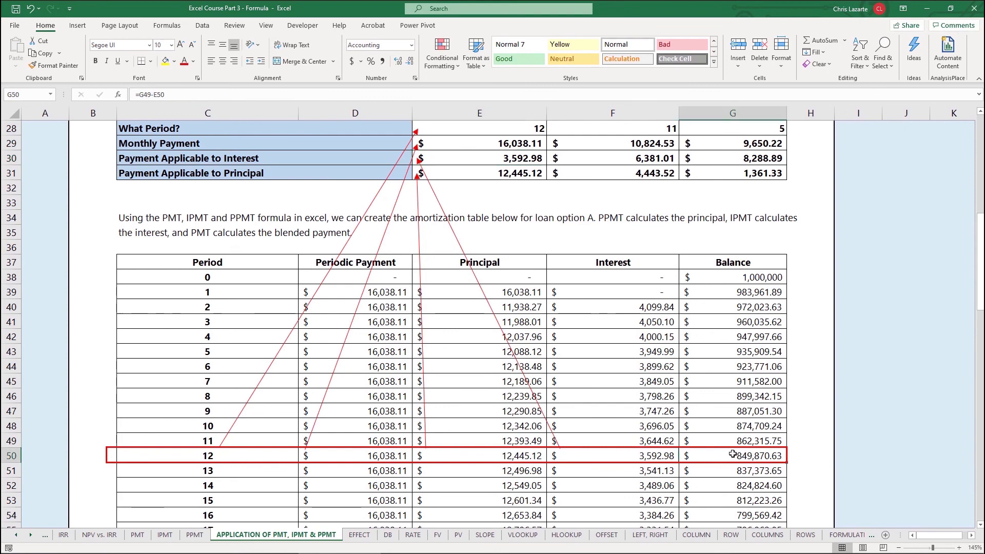
left_click_drag(516, 453, 605, 456)
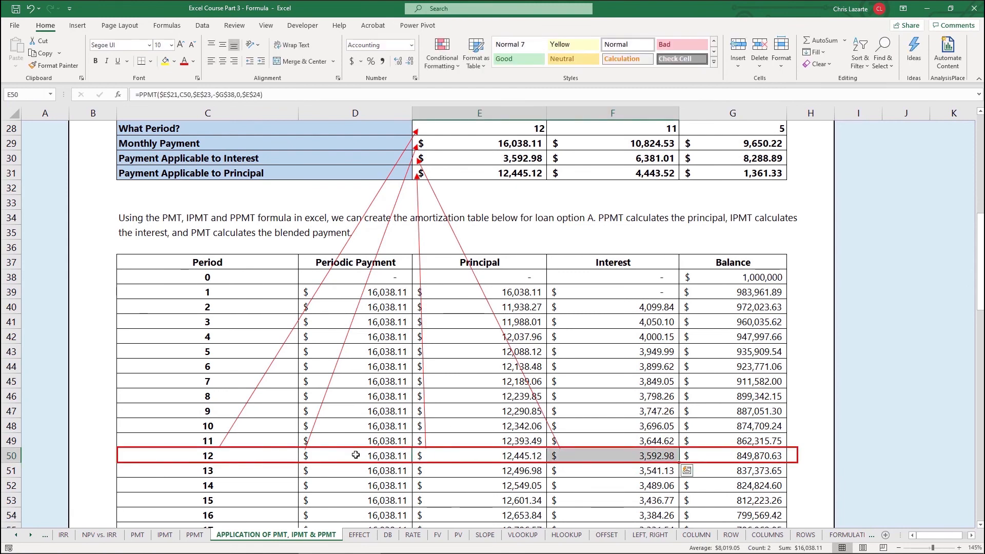
left_click(376, 454)
scroll(391, 447, "up", 9)
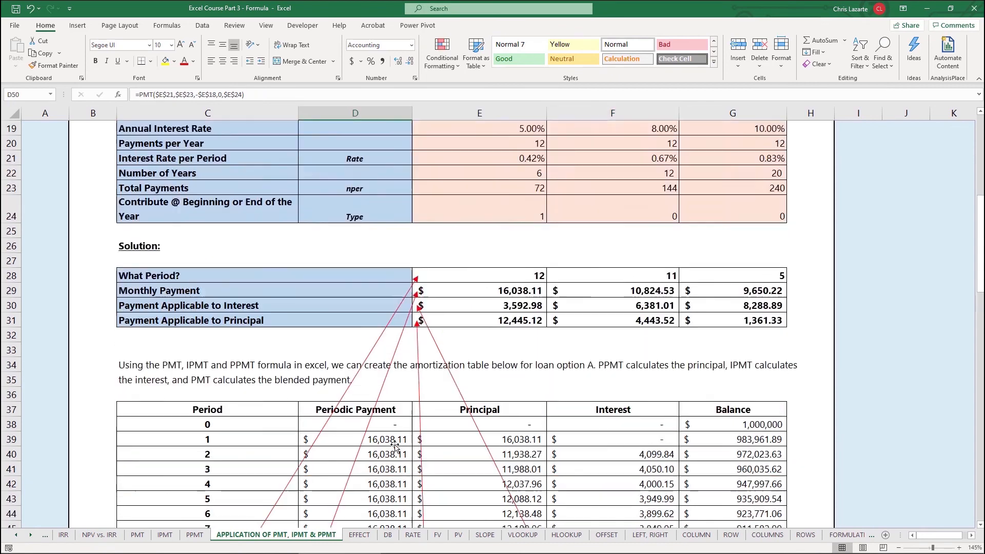
scroll(395, 446, "down", 3)
scroll(395, 446, "down", 4)
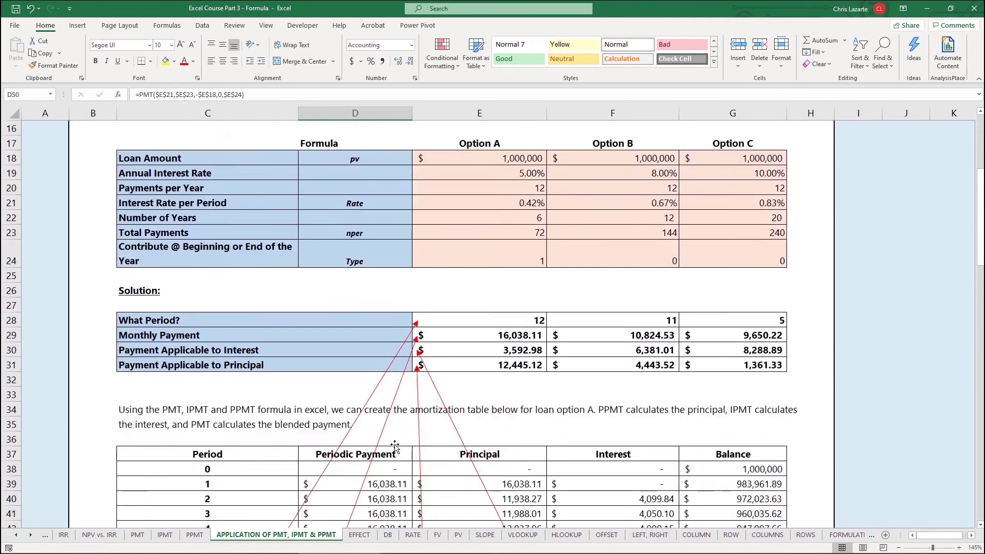